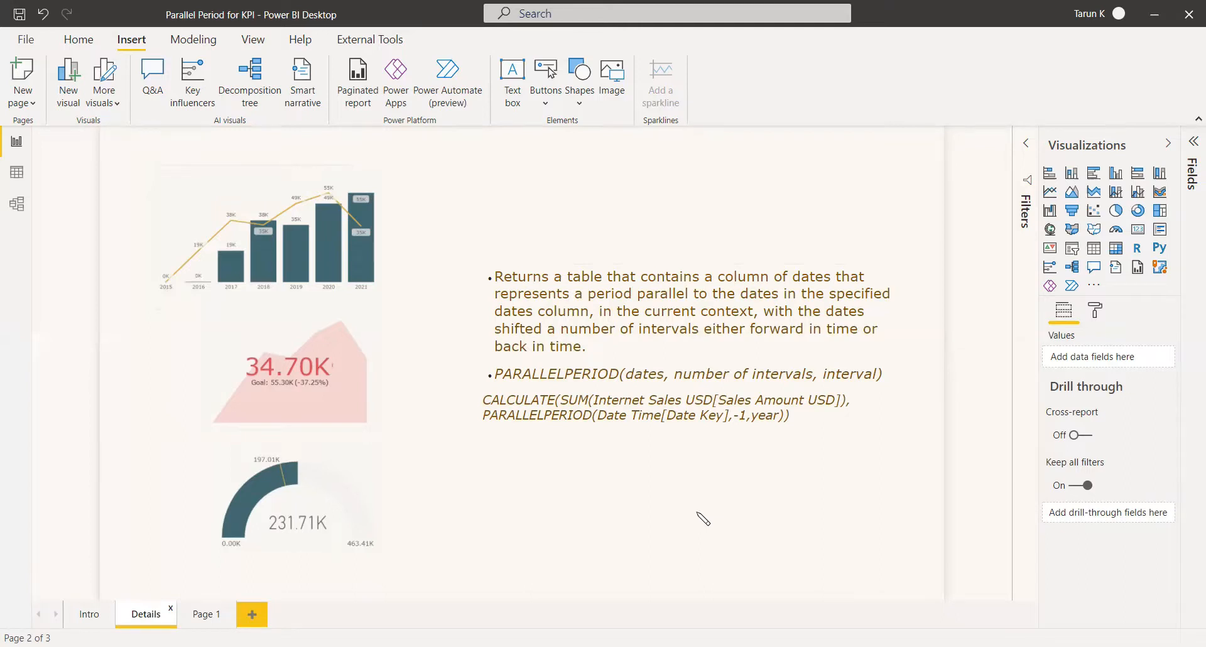
# Open report Page 1 and expand the Calendar, Purchase and KPIs tables to show their fields.
pyautogui.click(206, 614)
pyautogui.click(1191, 370)
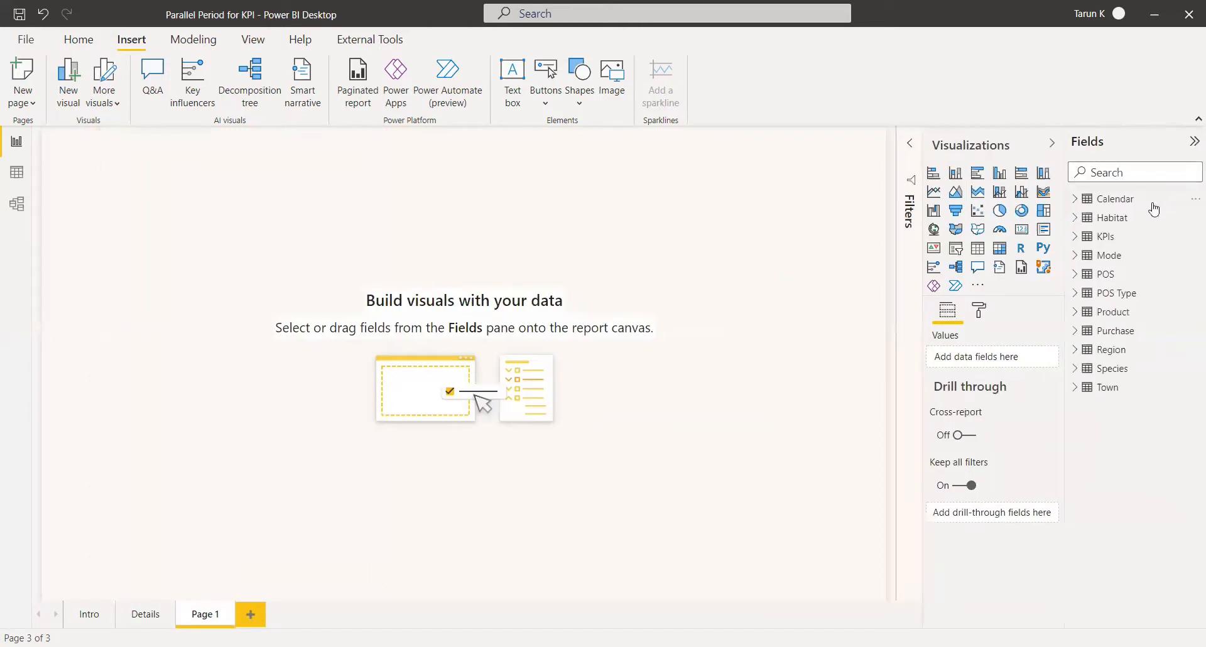
pyautogui.click(1078, 200)
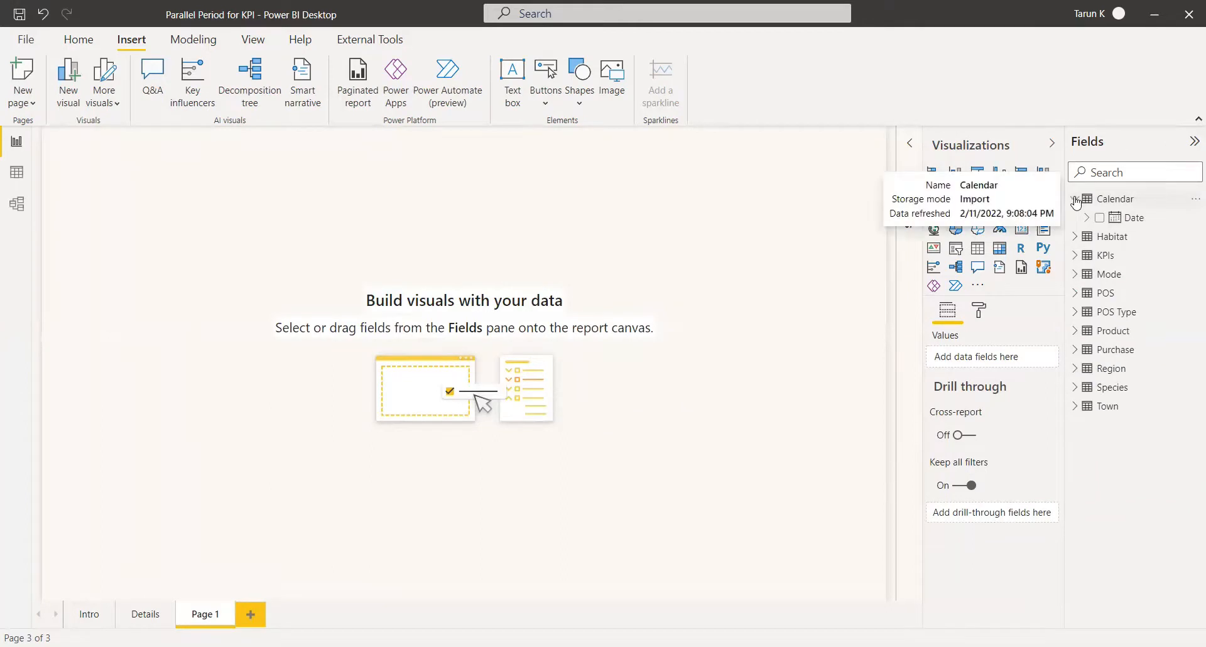
pyautogui.click(1075, 349)
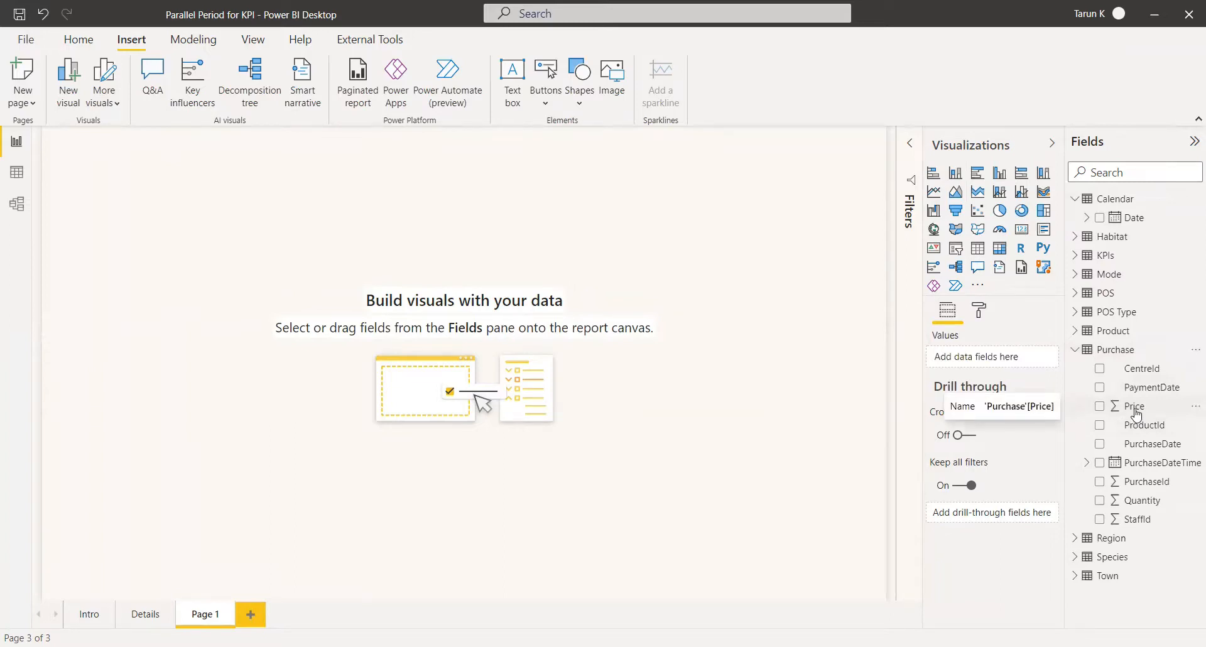
pyautogui.click(1075, 255)
pyautogui.rightClick(1109, 258)
pyautogui.click(992, 266)
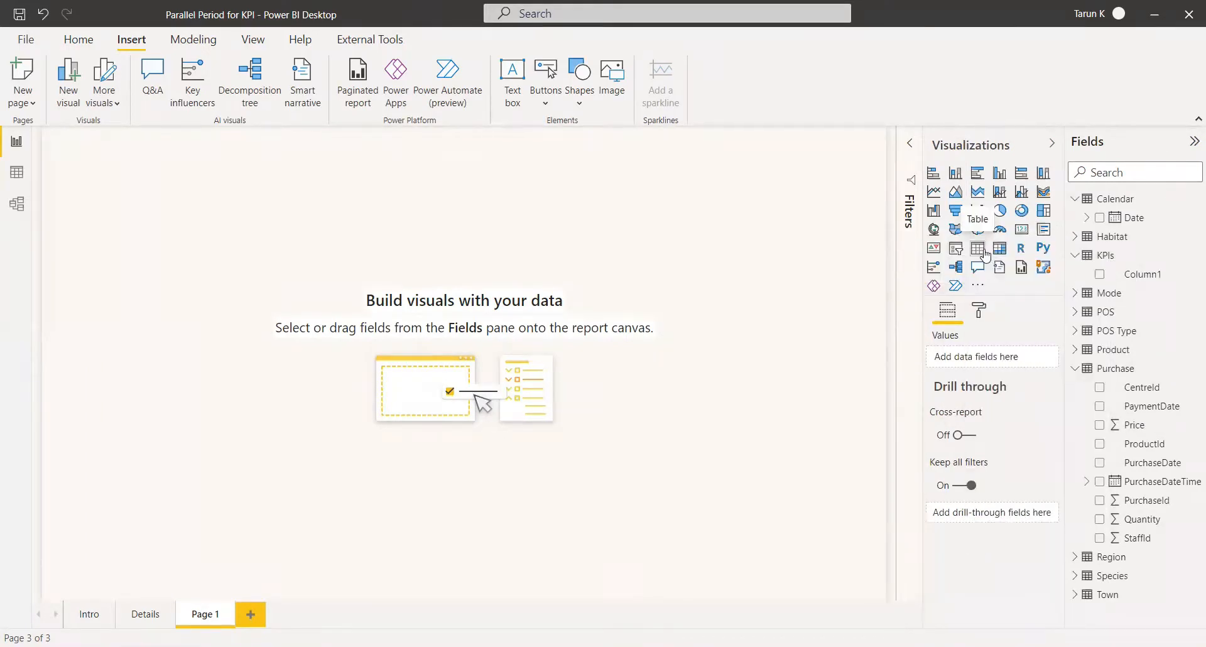
# Add a table visual with the Calendar Date field, keeping only the Year level of its hierarchy.
pyautogui.click(984, 254)
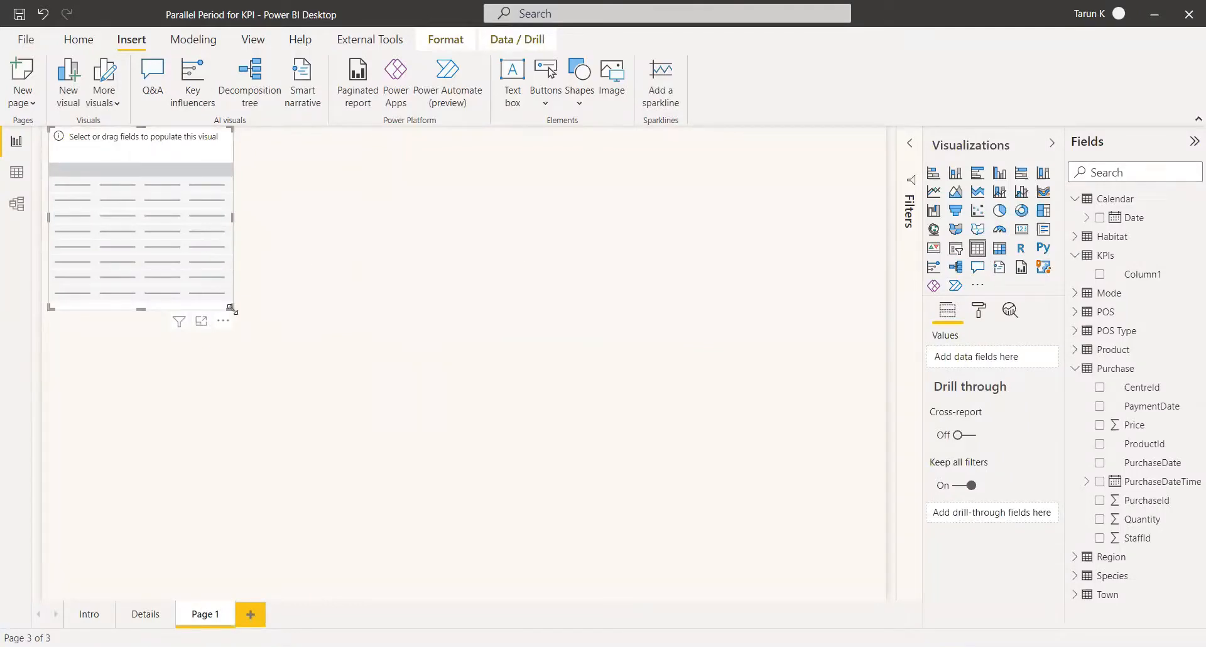
pyautogui.click(1098, 218)
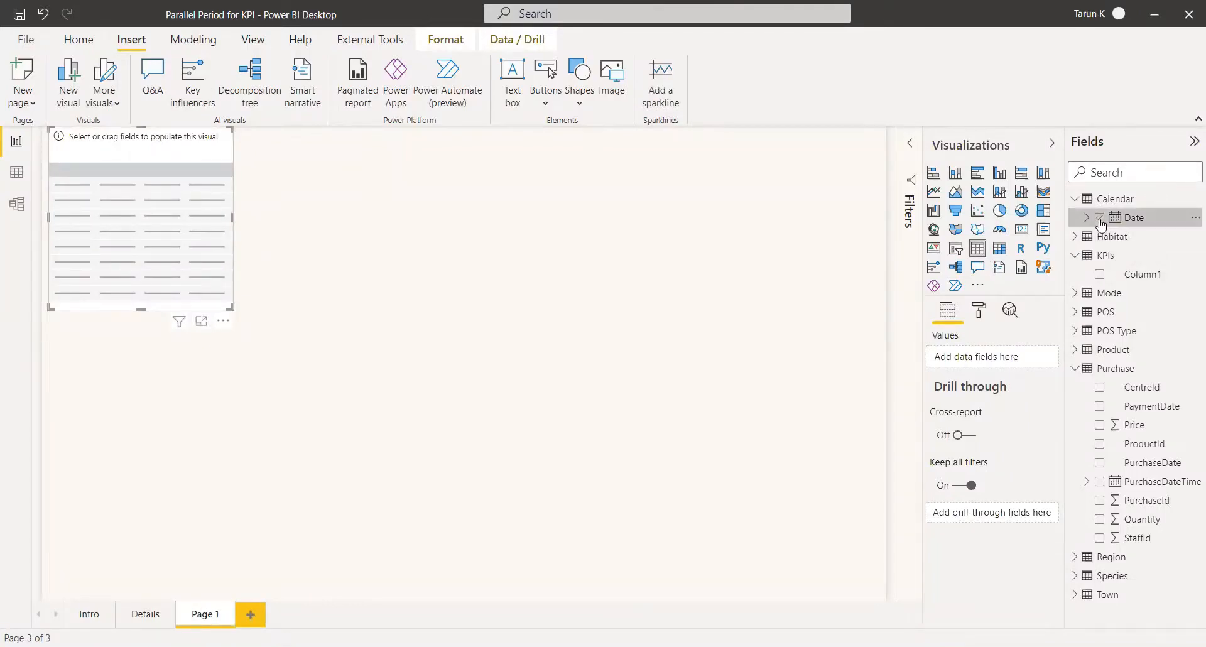
pyautogui.click(1049, 389)
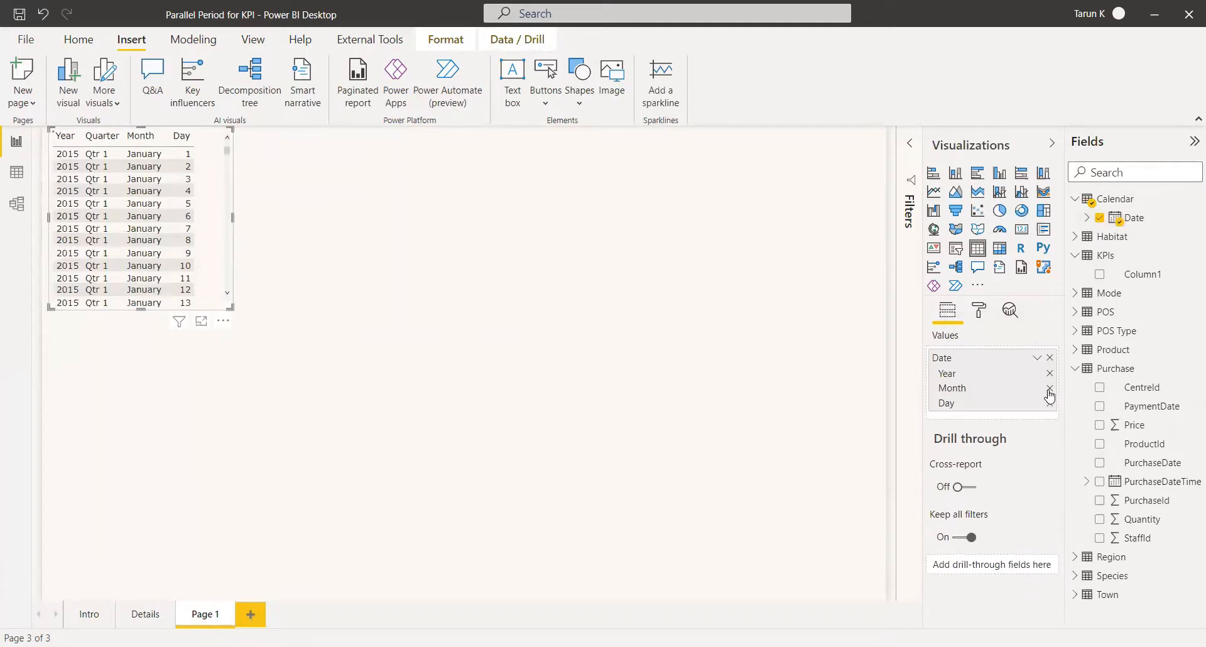
pyautogui.click(1049, 389)
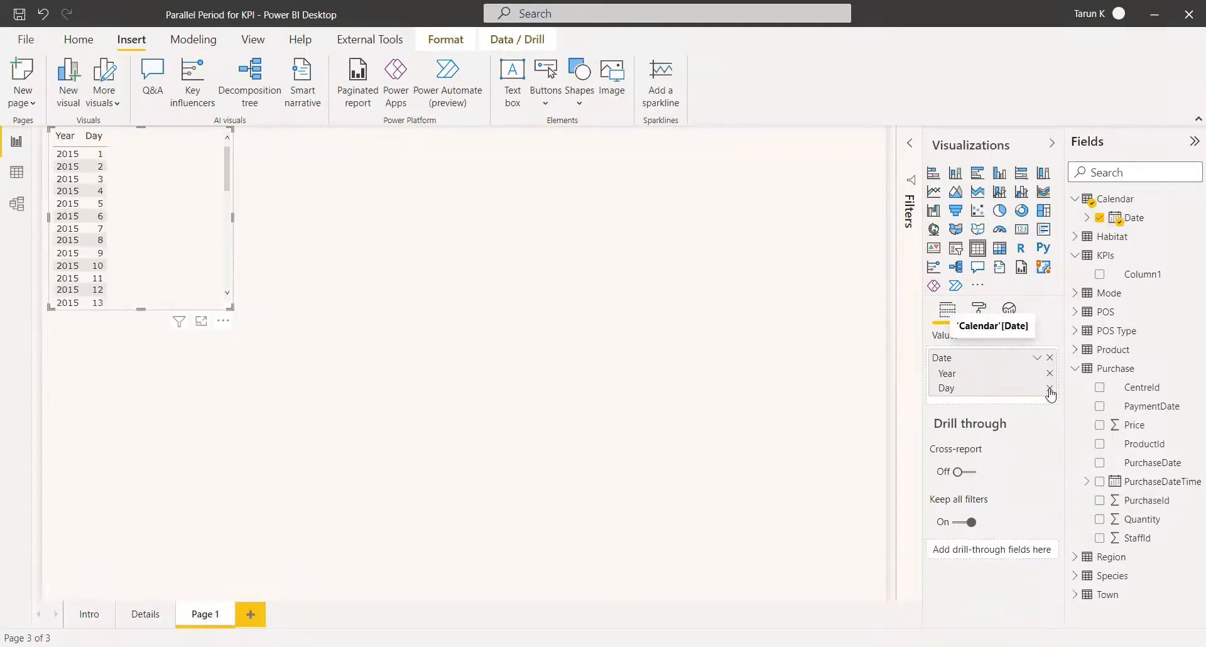
pyautogui.click(1049, 388)
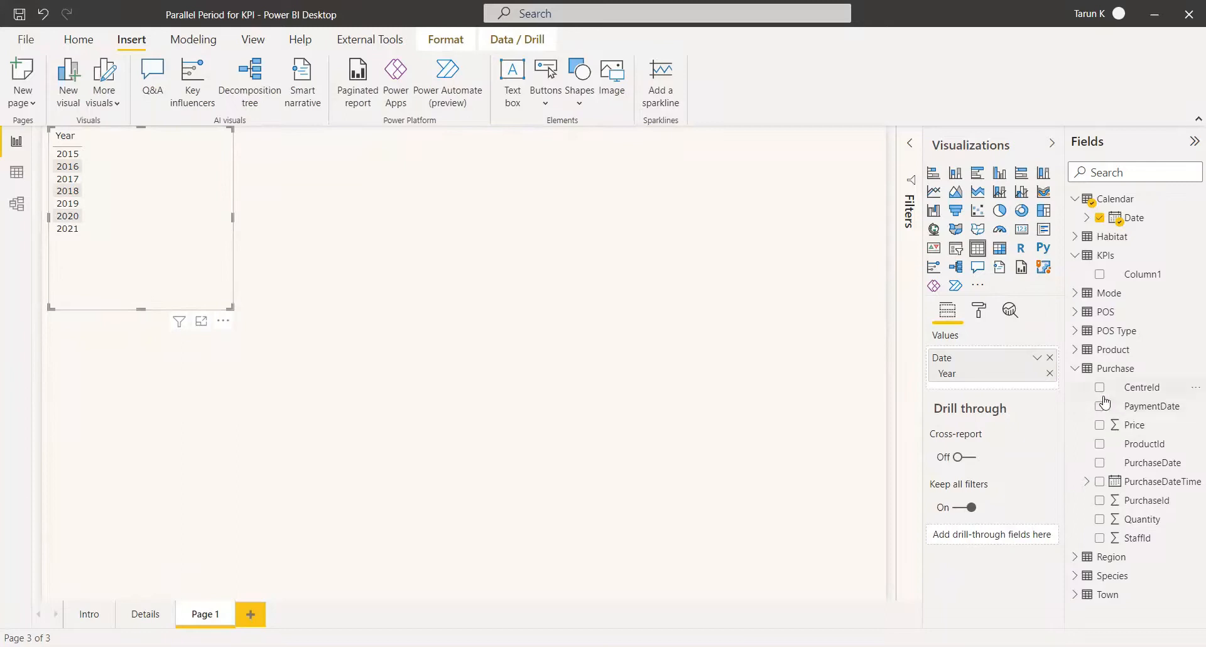
# Add the Purchase Price field to the table visual and rename it for this visual as Current Revenue.
pyautogui.click(1098, 426)
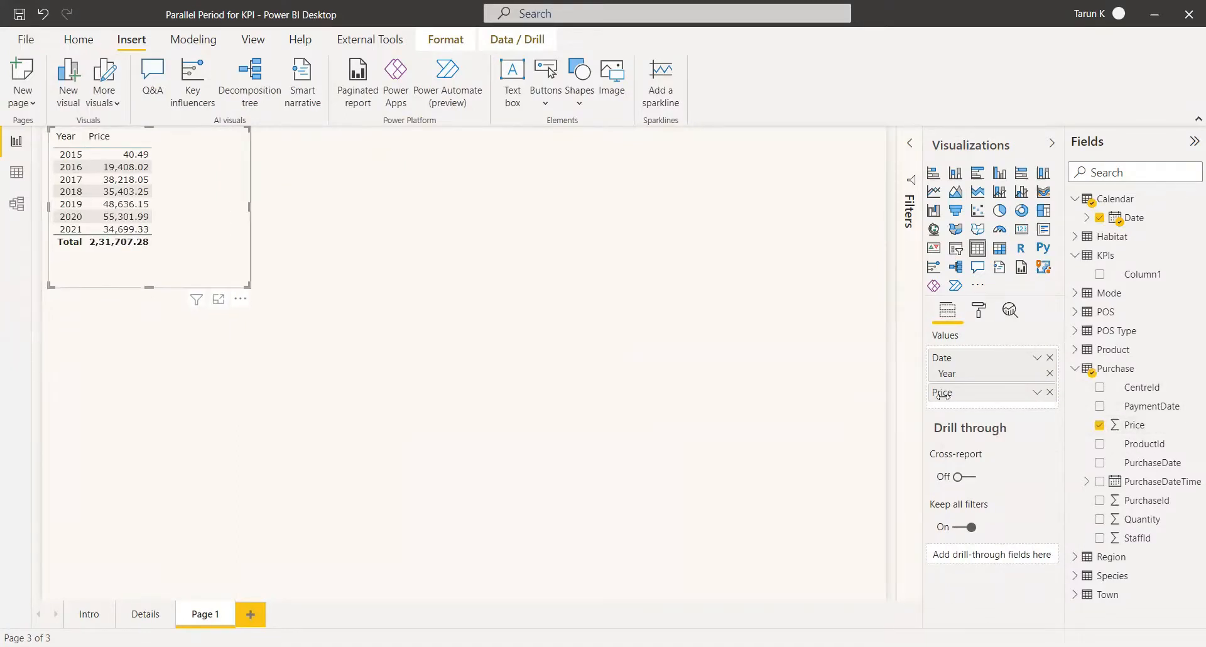
pyautogui.click(1037, 392)
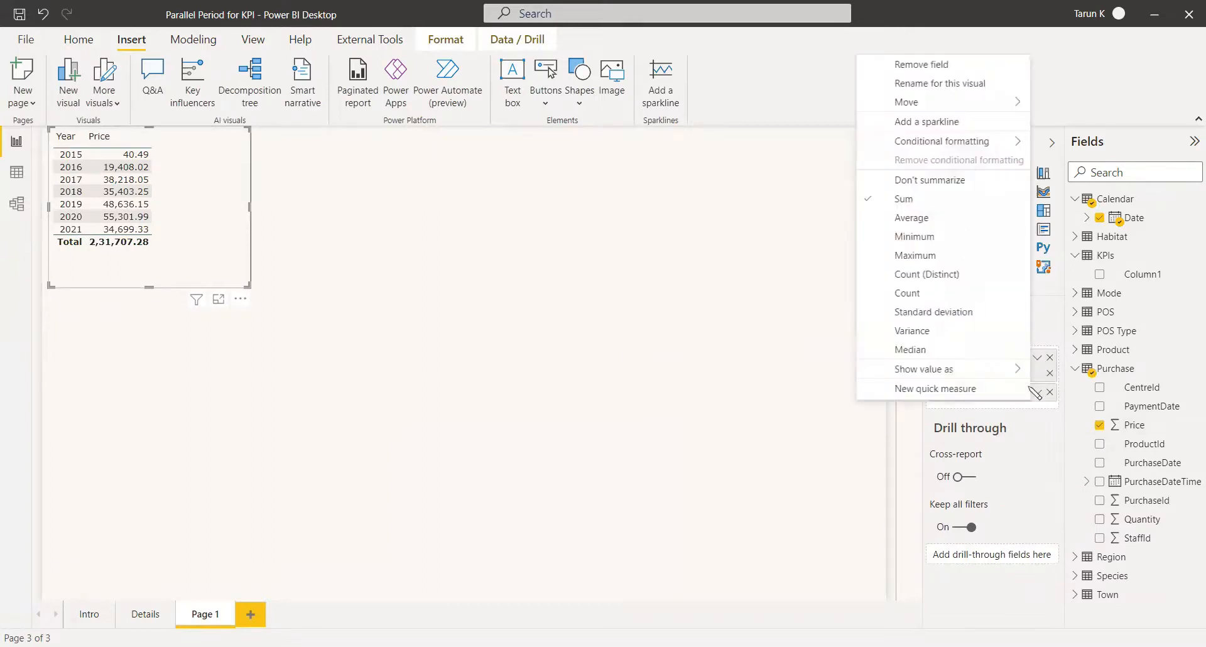
pyautogui.click(933, 84)
pyautogui.write('C')
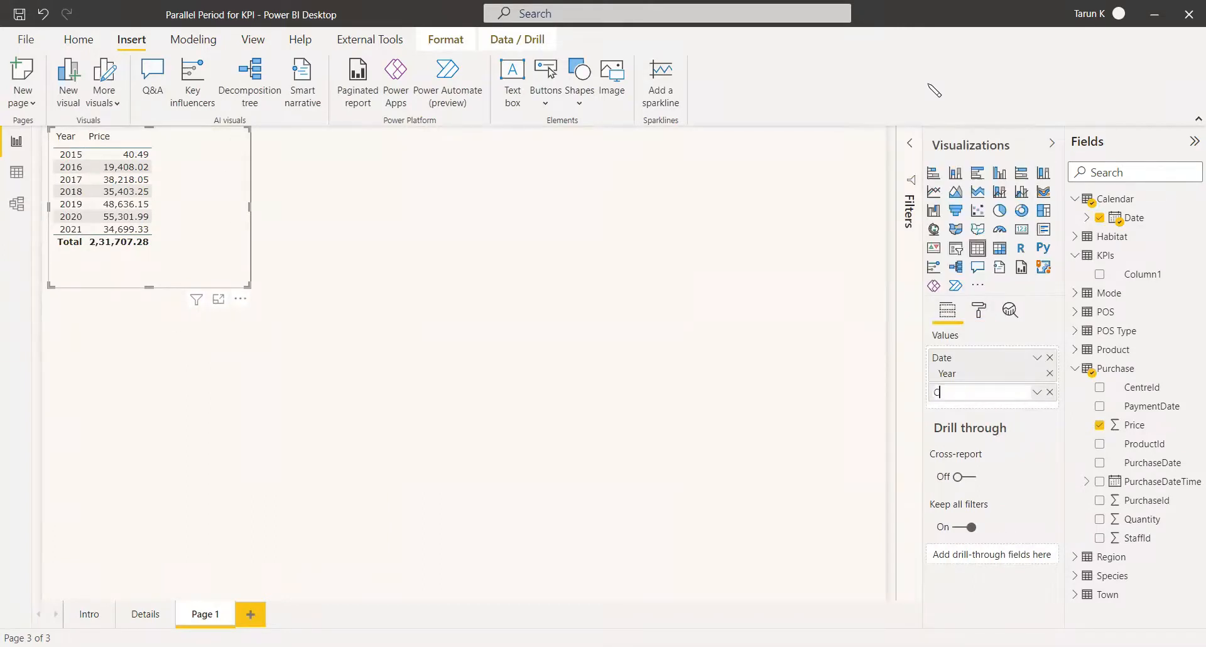
pyautogui.write('urrent Revenue')
pyautogui.press('Return')
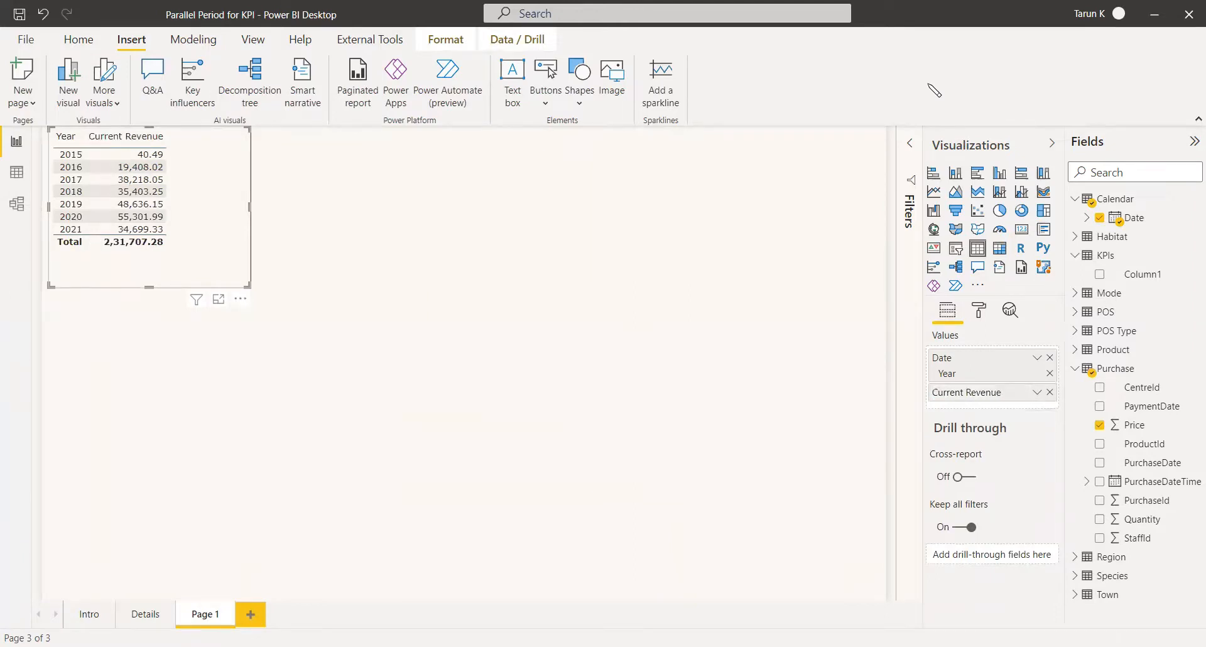
# Create a measure named Target Goal PP in the KPIs table, starting its formula with CALCULATE(SUM(Purchase[Price]).
pyautogui.rightClick(1099, 255)
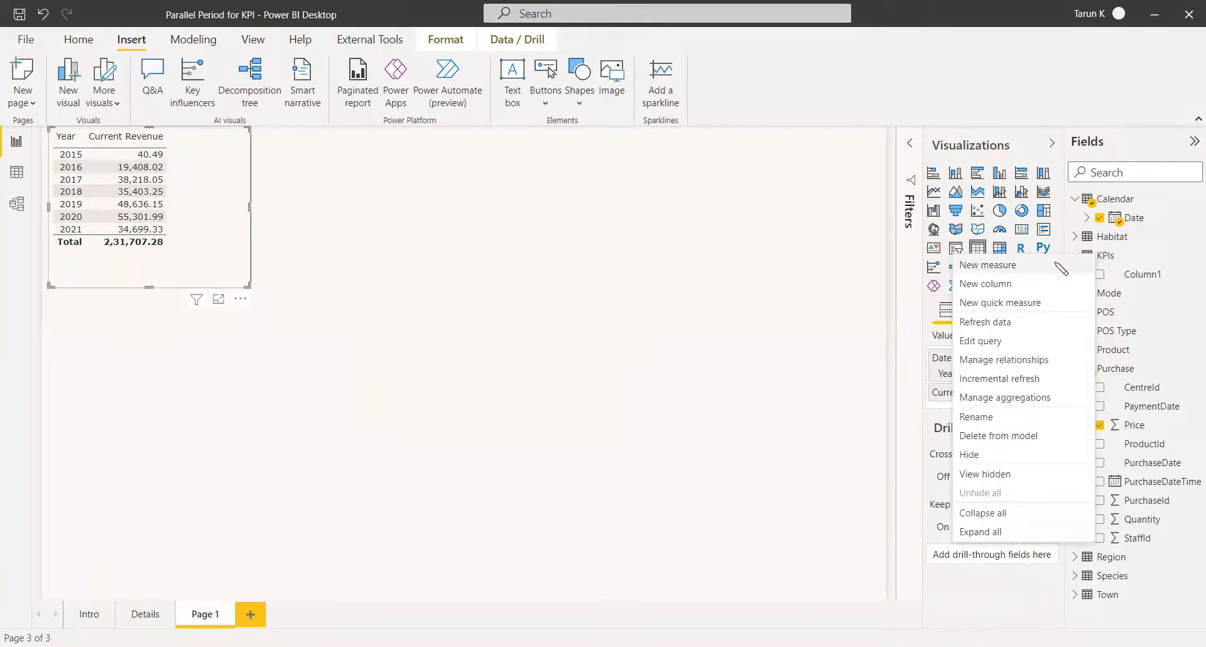
pyautogui.press('Escape')
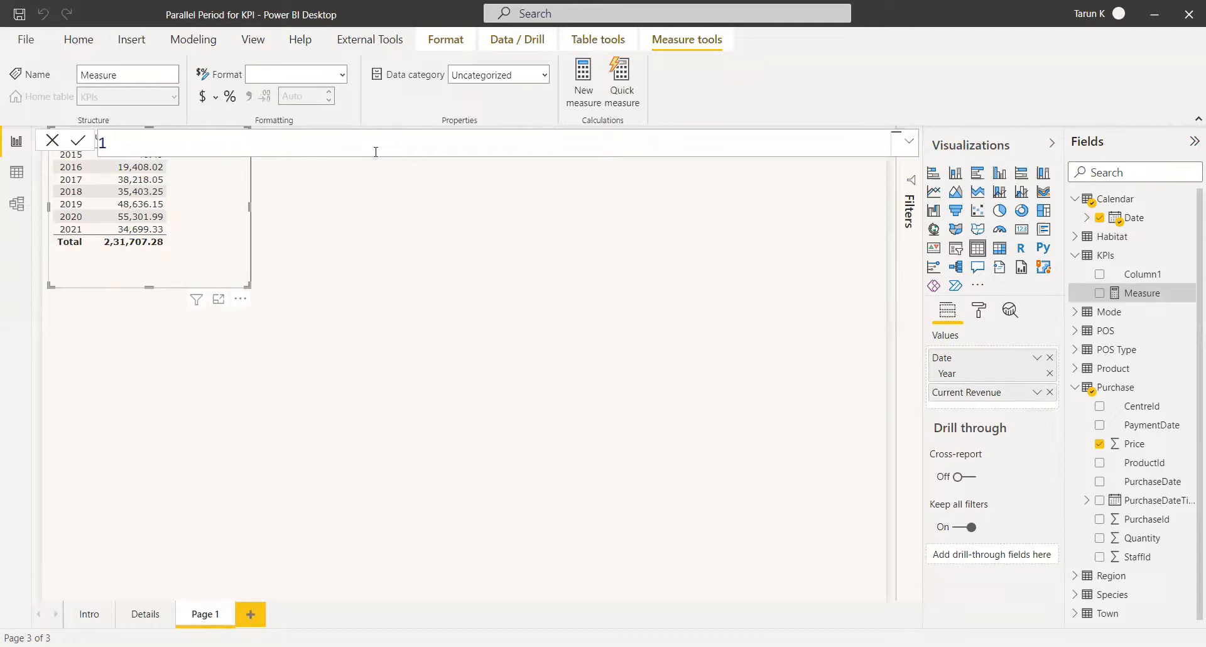
pyautogui.write('Target Goal PP')
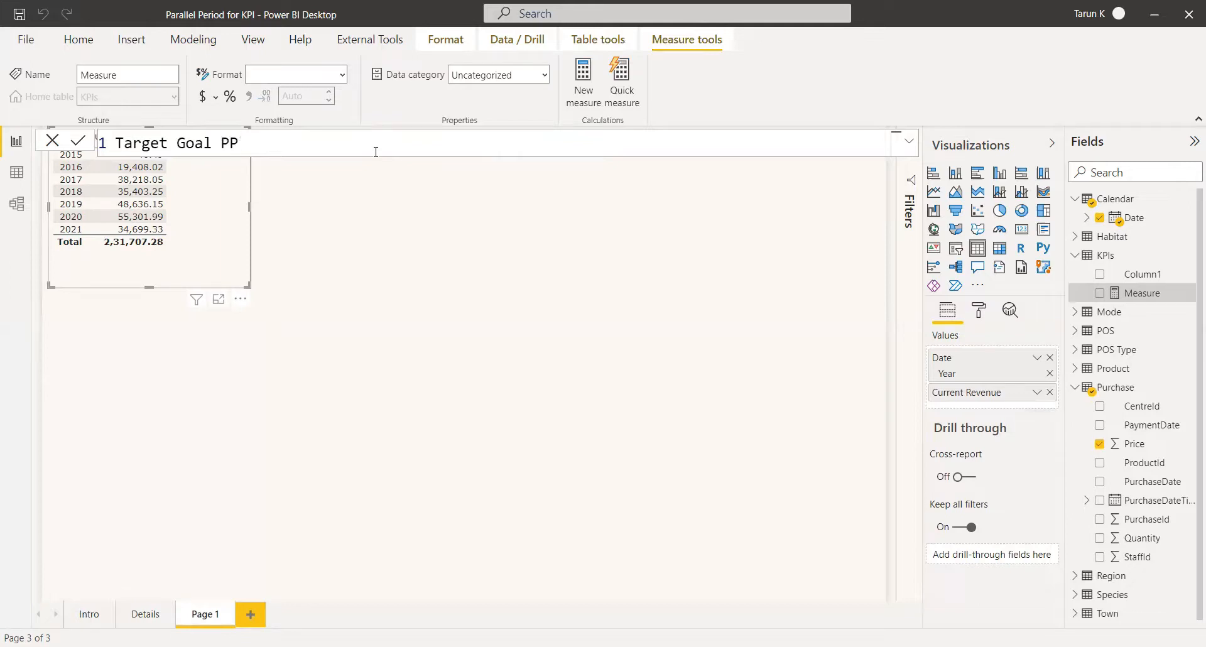
pyautogui.write(' = CALCULATE(')
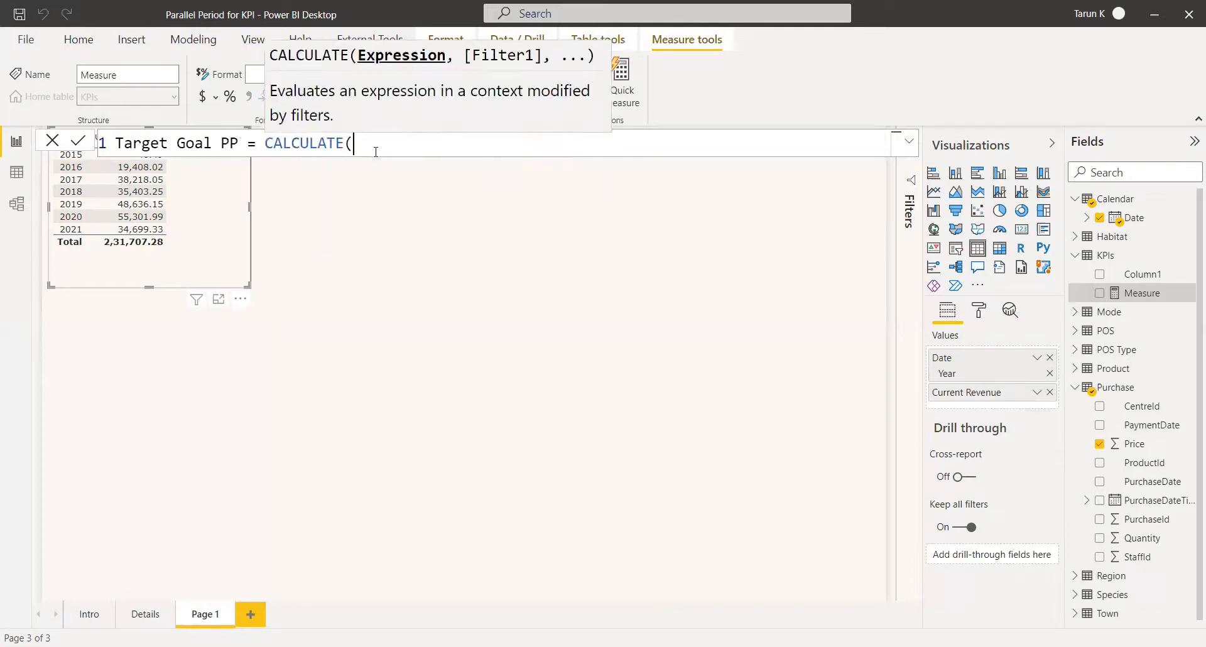
pyautogui.write('SUM(')
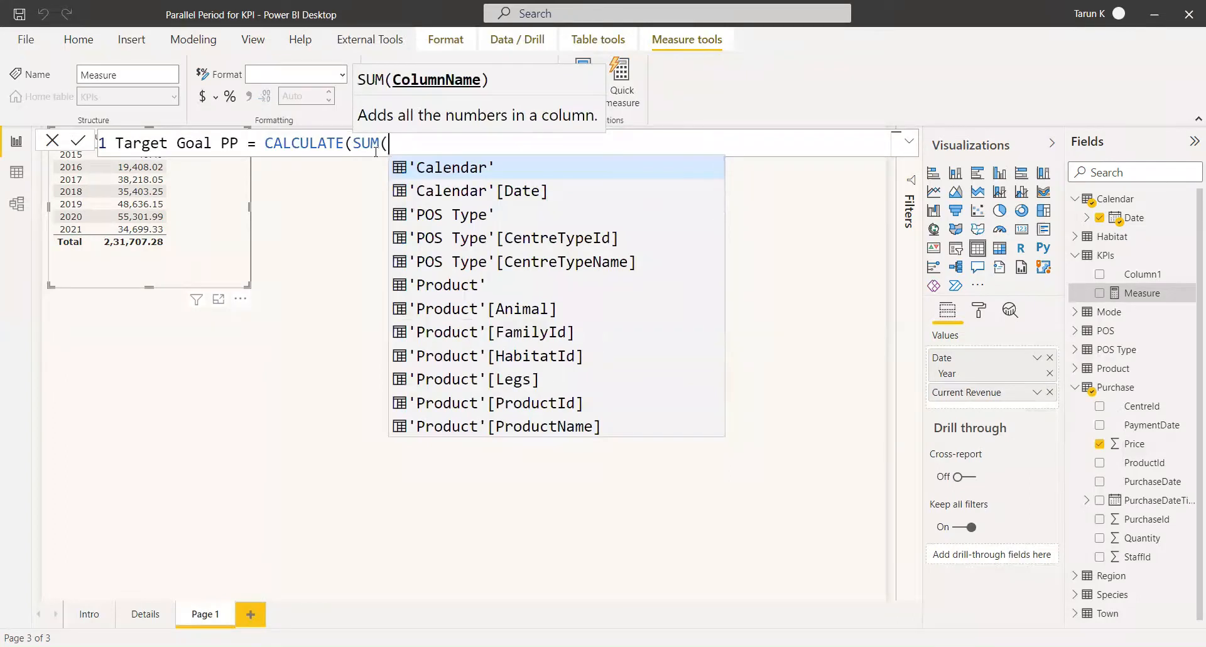
pyautogui.write('purc')
pyautogui.press('Down')
pyautogui.press('Down')
pyautogui.press('Down')
pyautogui.press('Tab')
pyautogui.write(')')
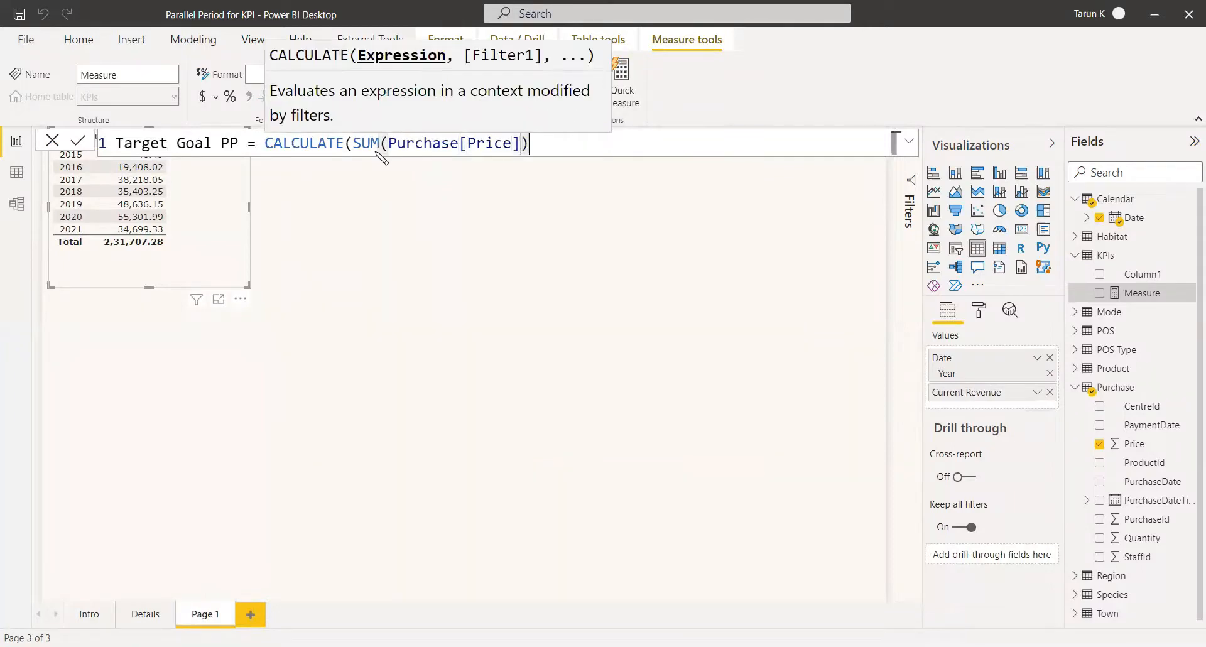
# Add PARALLELPERIOD with 'Calendar'[Date] as its dates argument as the filter of the CALCULATE formula.
pyautogui.write(',')
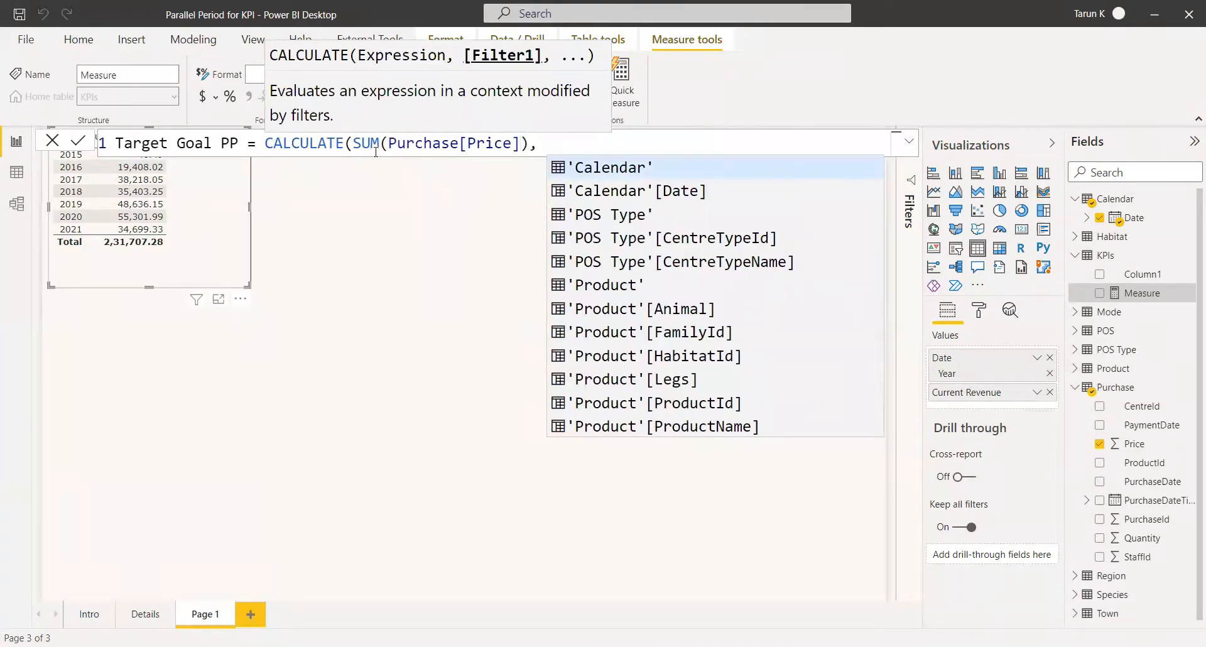
pyautogui.write(' parallel')
pyautogui.press('Tab')
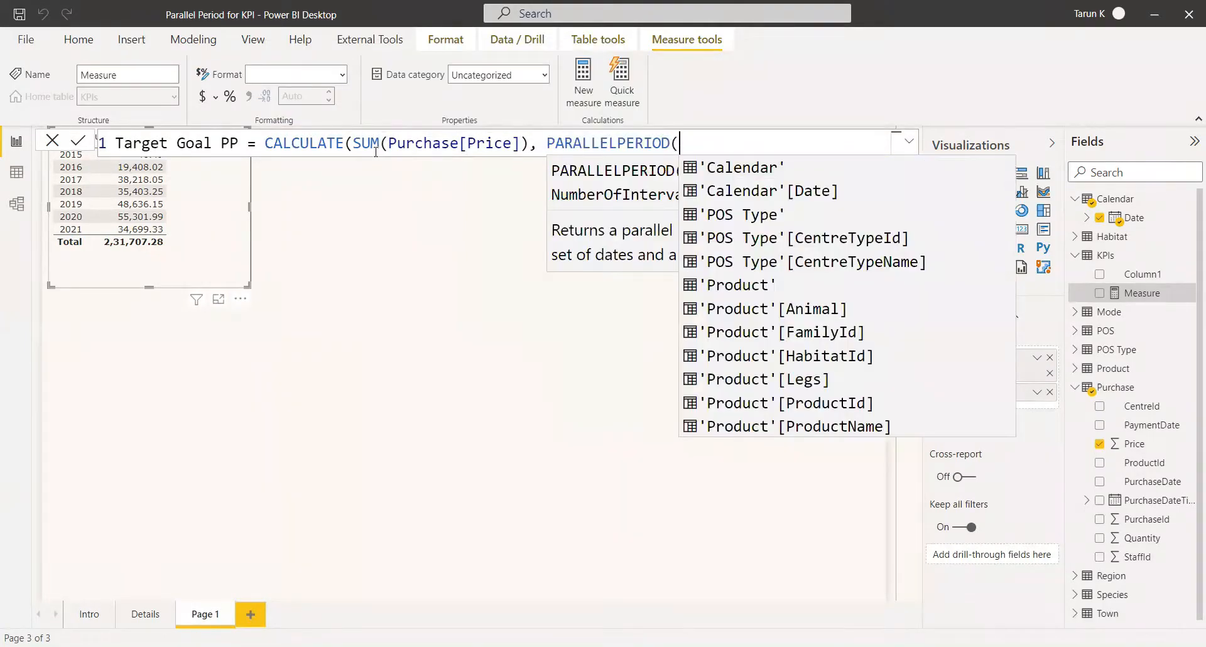
pyautogui.press('Down')
pyautogui.press('Down')
pyautogui.press('Down')
pyautogui.press('Down')
pyautogui.press('Down')
pyautogui.press('Down')
pyautogui.press('Down')
pyautogui.press('Down')
pyautogui.press('Down')
pyautogui.press('Down')
pyautogui.press('Down')
pyautogui.press('Down')
pyautogui.press('Down')
pyautogui.press('Down')
pyautogui.press('Down')
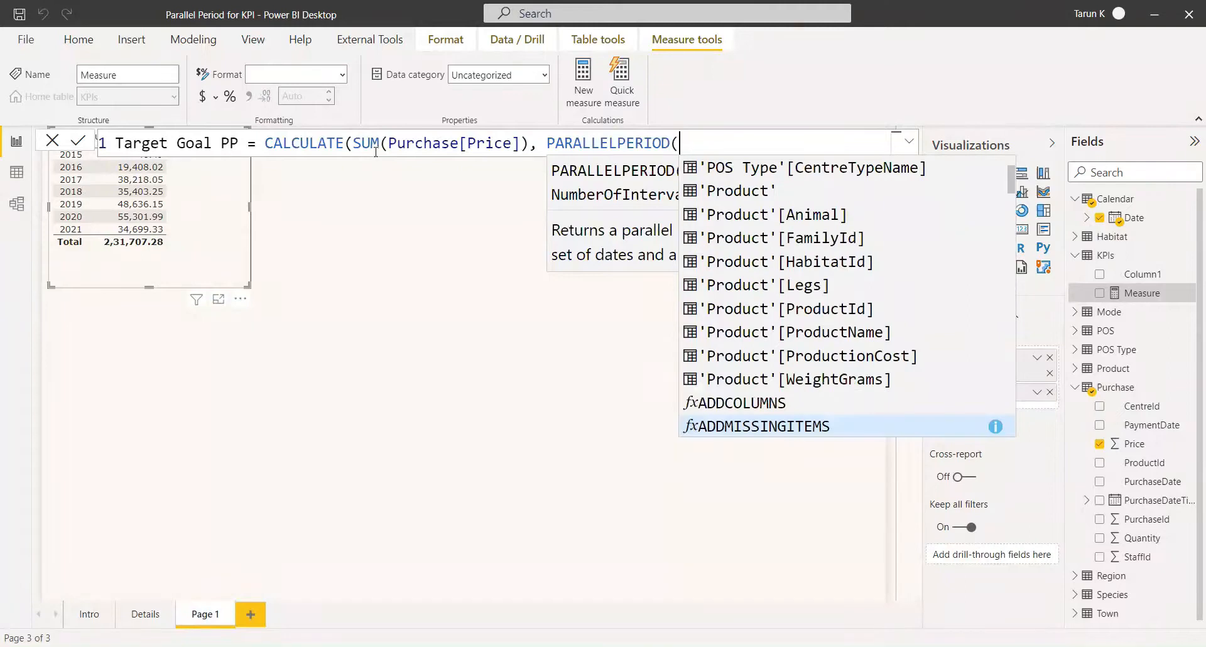
pyautogui.press('Up')
pyautogui.write('cale')
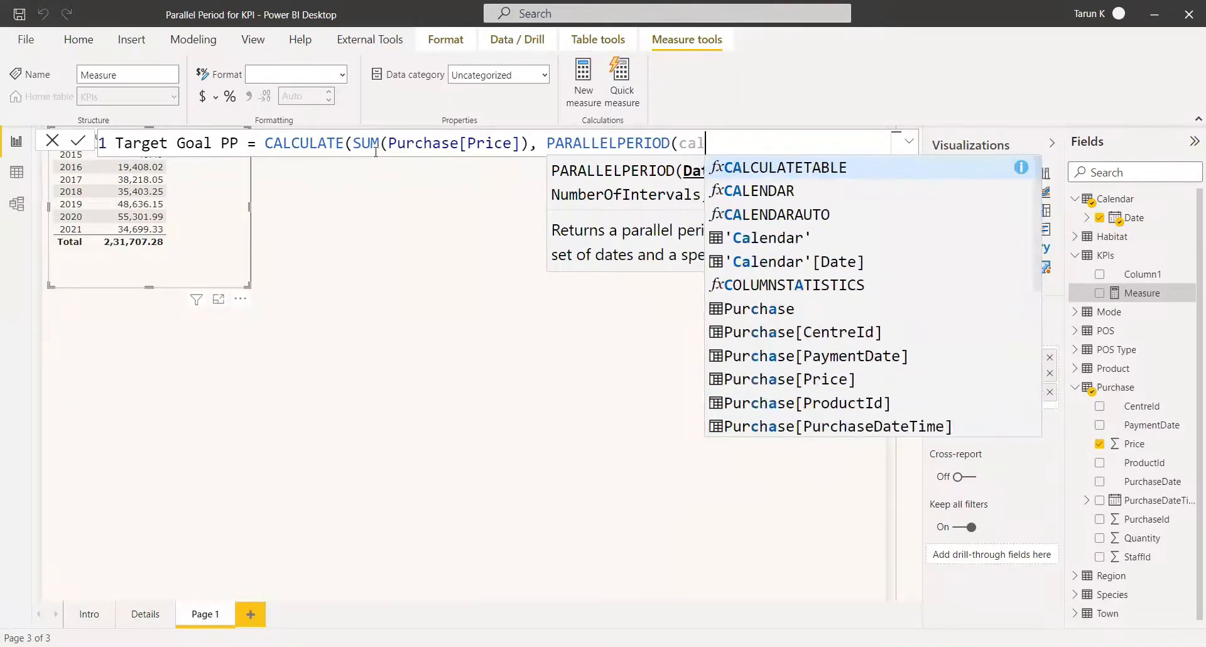
pyautogui.press('Down')
pyautogui.press('Down')
pyautogui.press('Down')
pyautogui.press('Down')
pyautogui.press('Tab')
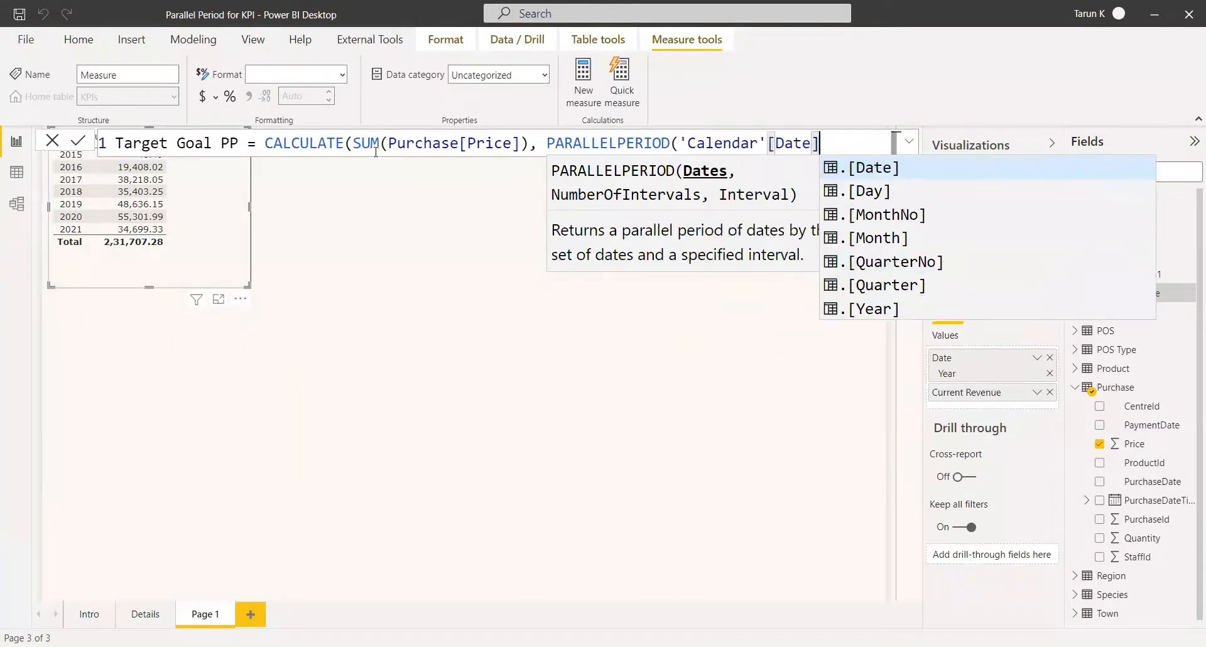
# Complete the PARALLELPERIOD arguments with -1 and YEAR, close both functions and commit the Target Goal PP measure.
pyautogui.write(', -1')
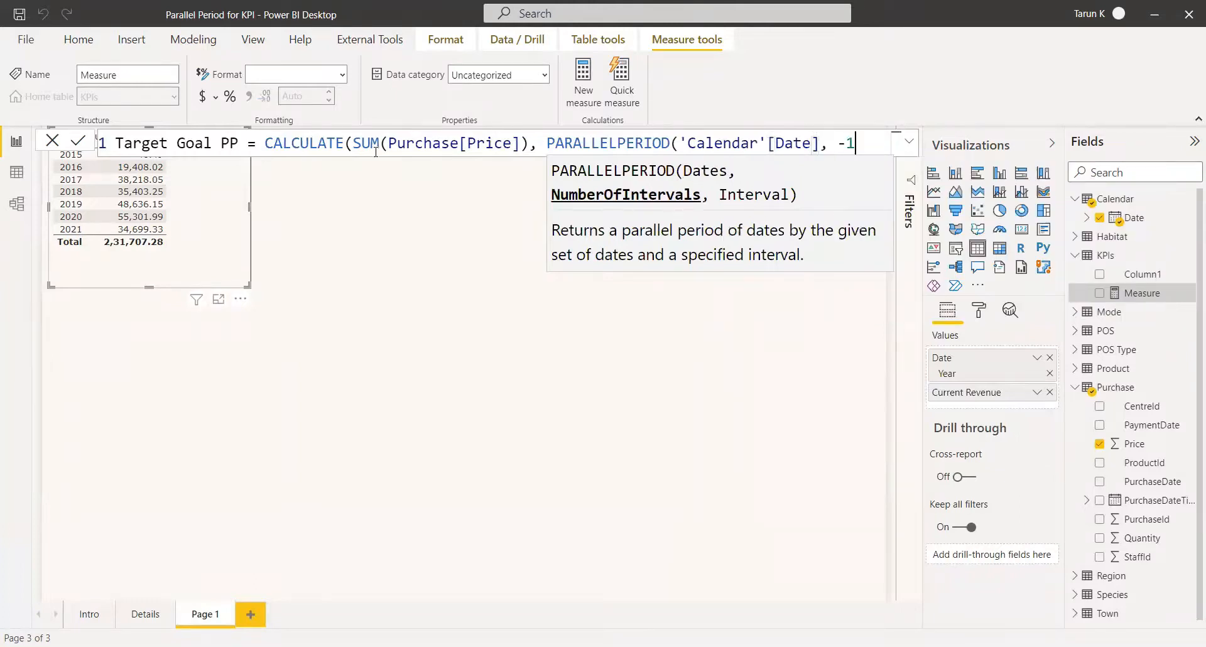
pyautogui.write(', yea')
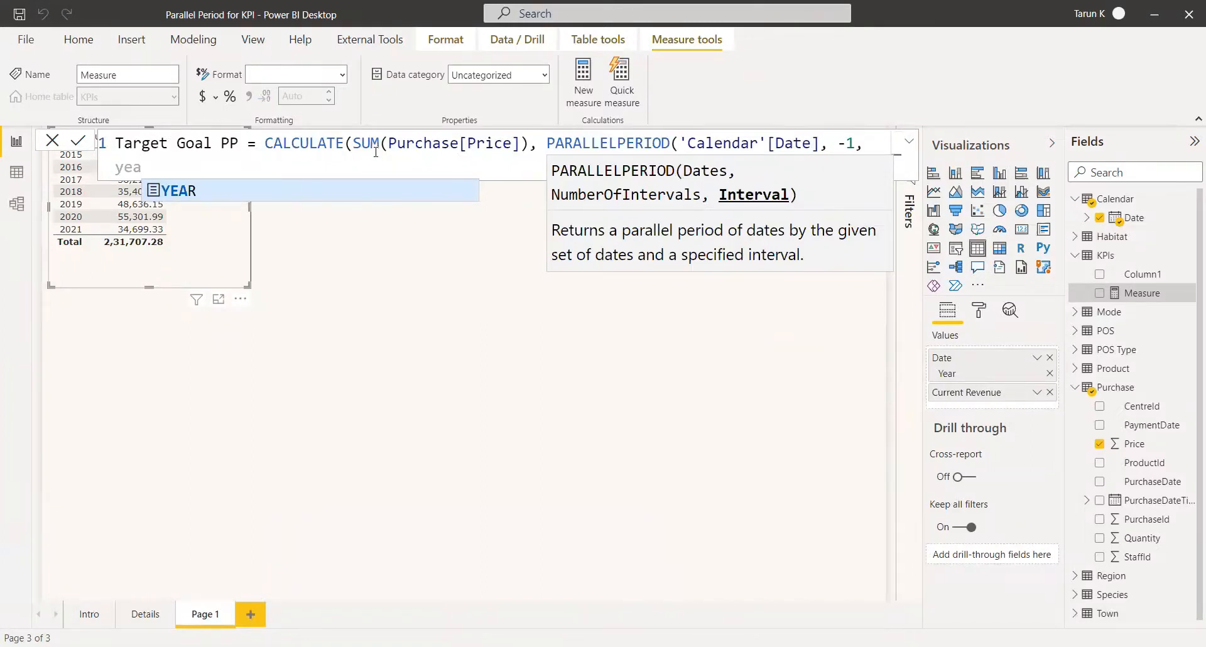
pyautogui.press('Tab')
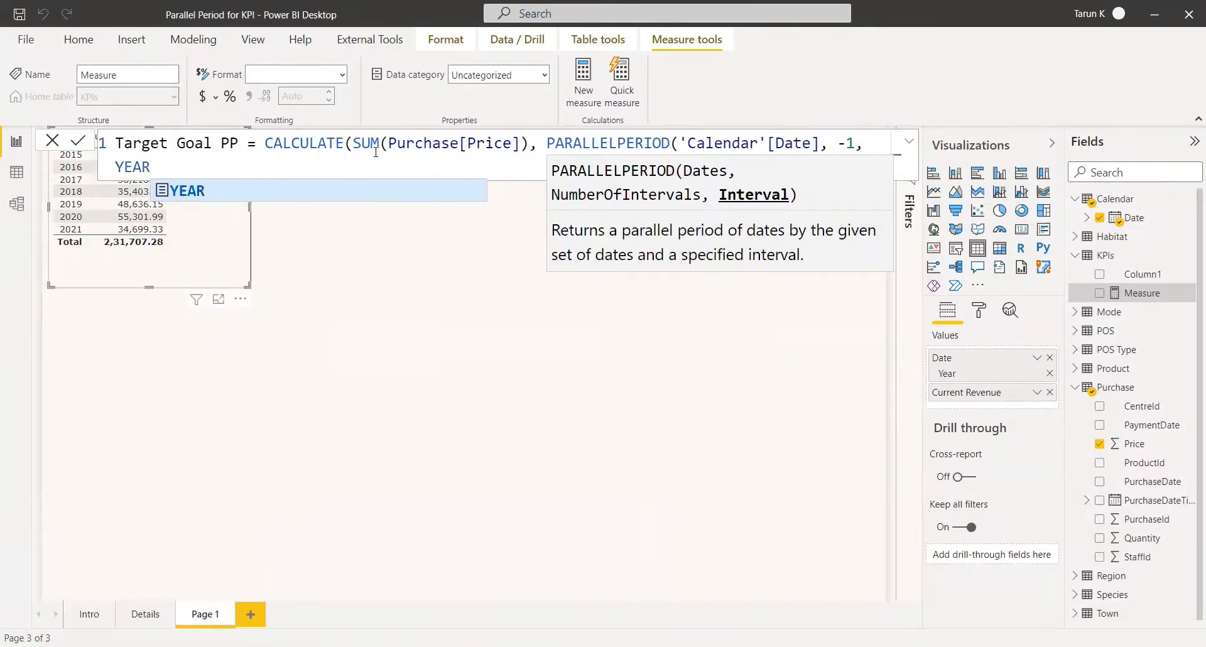
pyautogui.write('))')
pyautogui.press('Return')
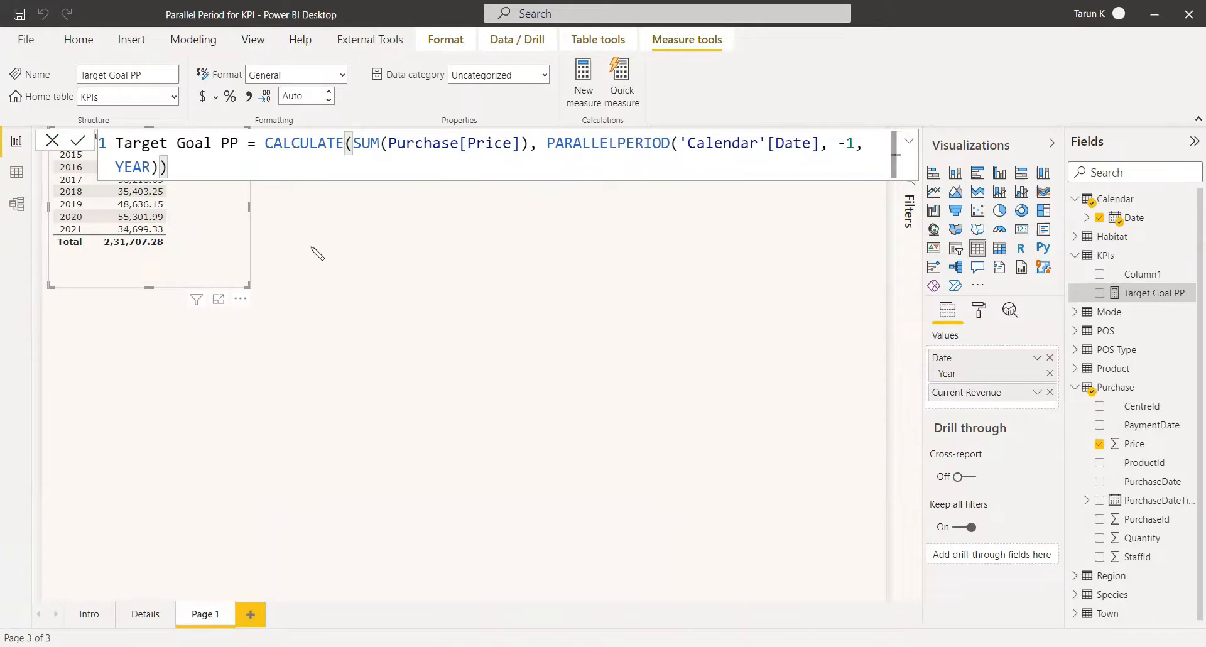
pyautogui.click(51, 146)
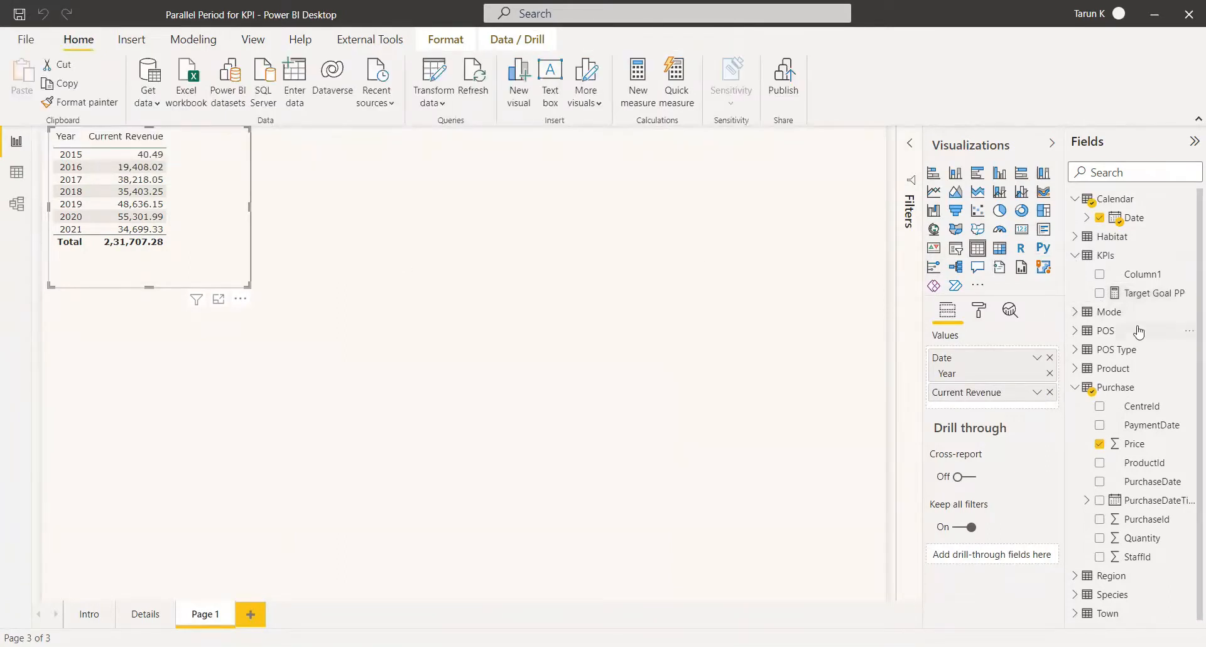
# Add the Target Goal PP measure to the table visual beside Current Revenue.
pyautogui.click(1099, 293)
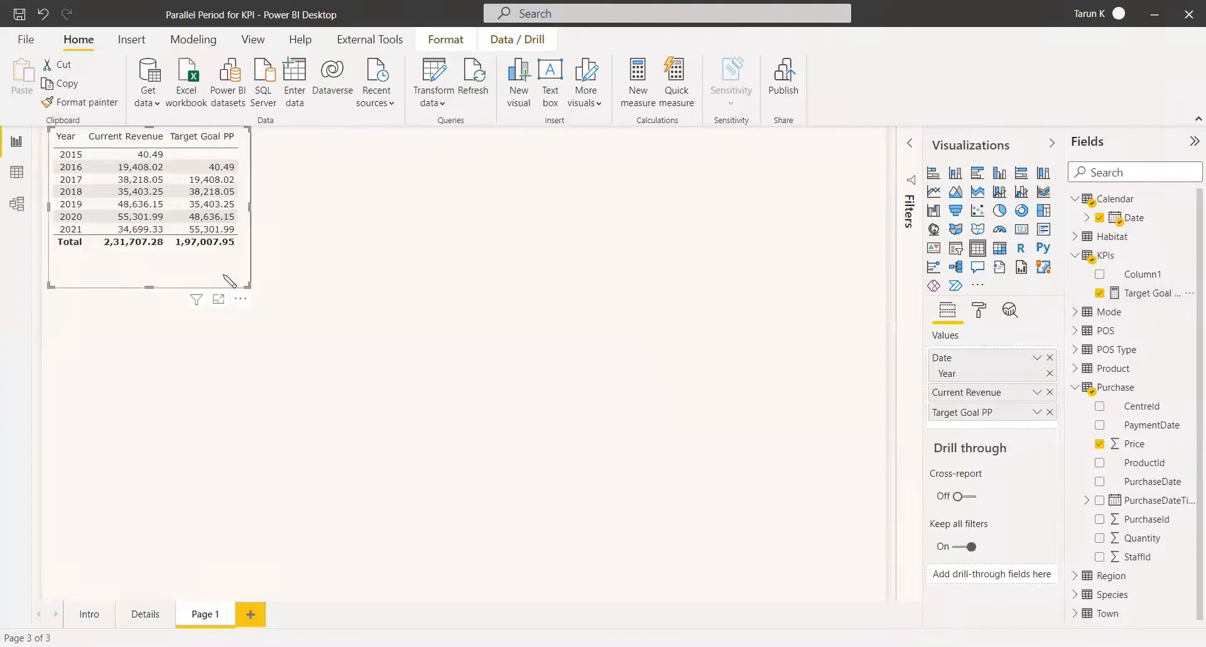
pyautogui.click(71, 167)
pyautogui.click(141, 157)
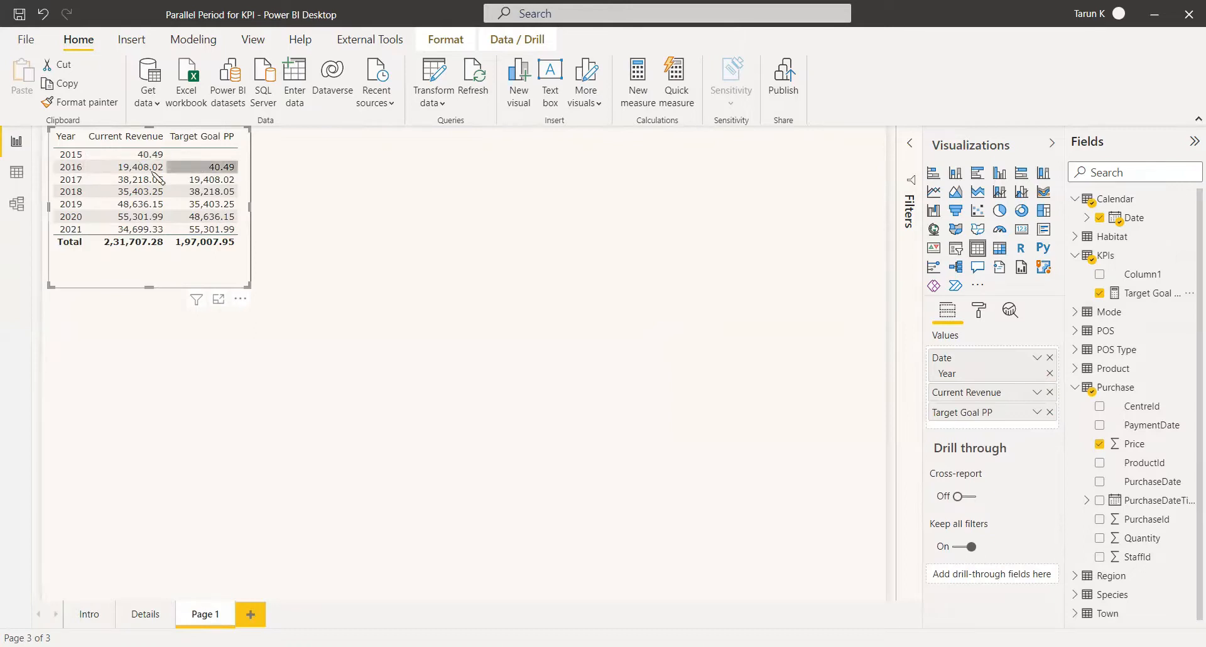
# Add a line and stacked column chart beside the table, with only the Year level of Calendar Date as shared axis.
pyautogui.click(439, 201)
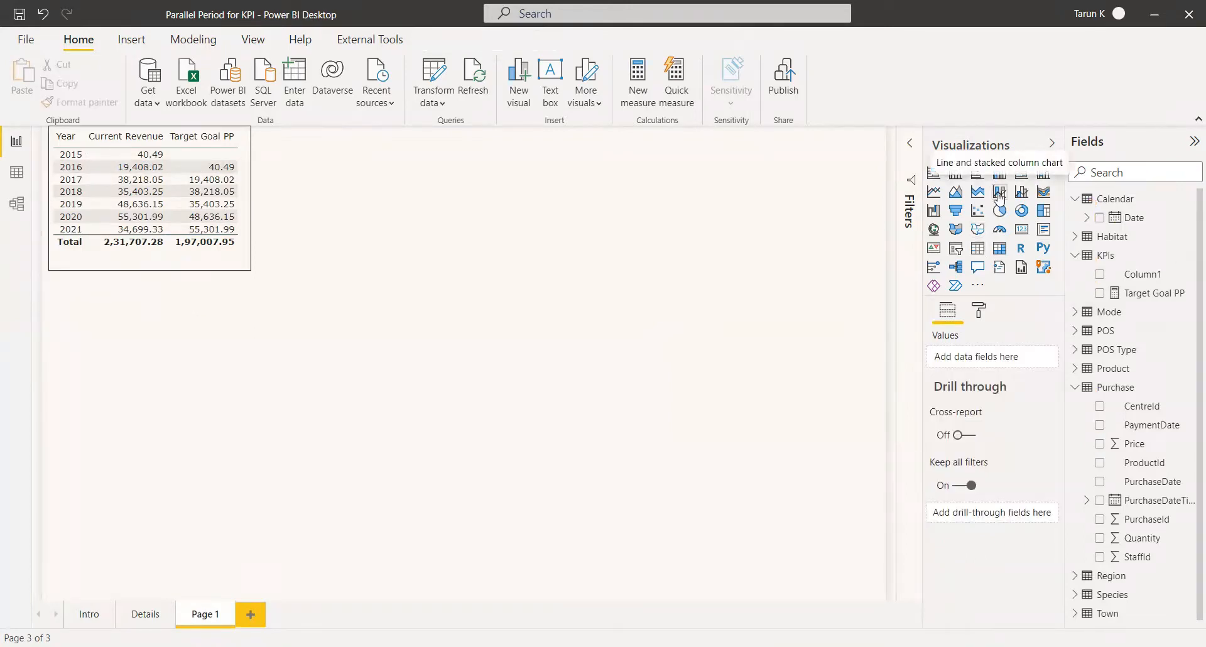
pyautogui.click(999, 196)
pyautogui.moveTo(161, 351); pyautogui.dragTo(571, 195)
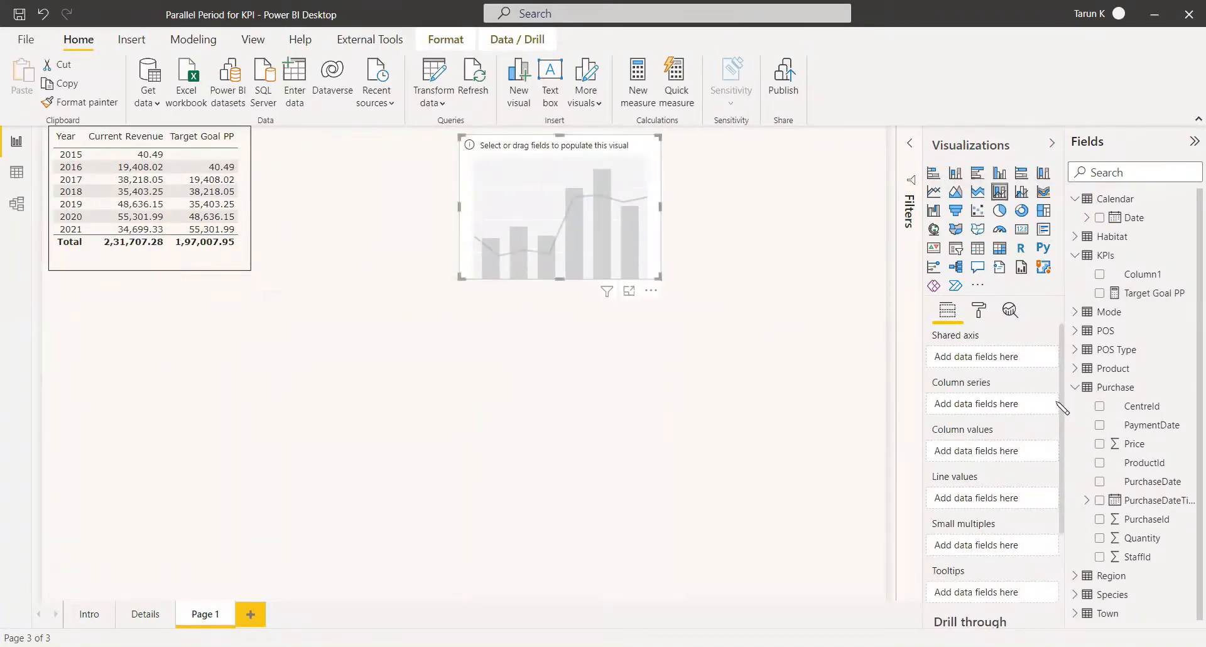
pyautogui.click(1099, 217)
pyautogui.click(1049, 389)
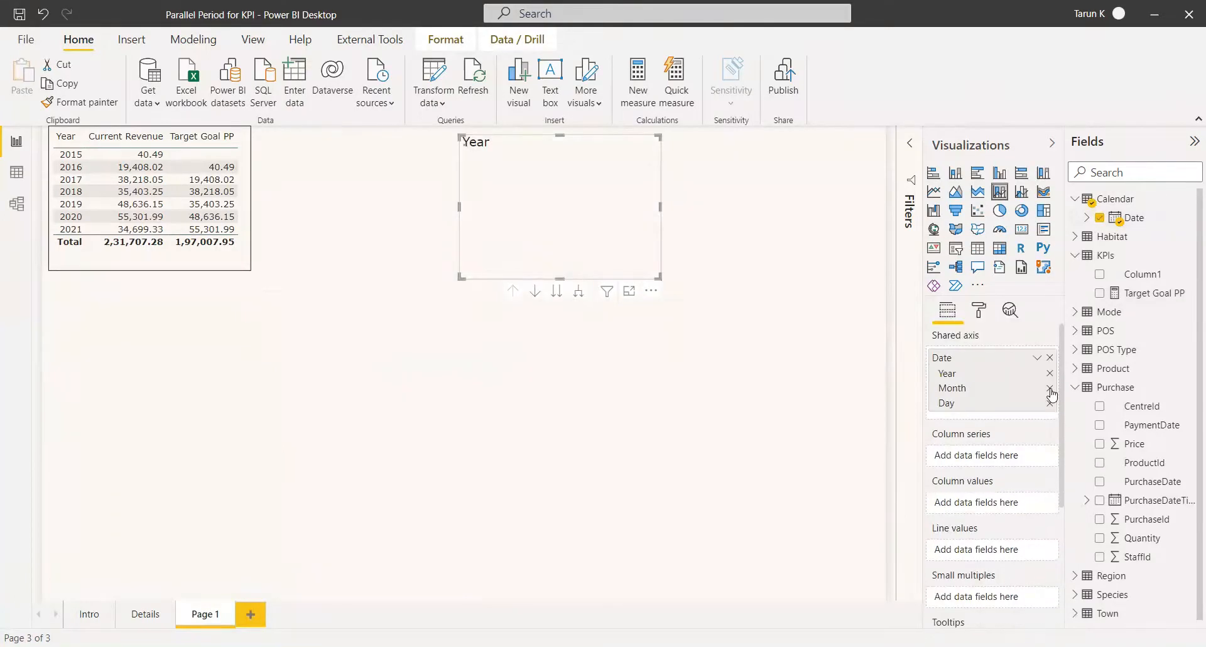
pyautogui.click(1050, 388)
pyautogui.click(1049, 388)
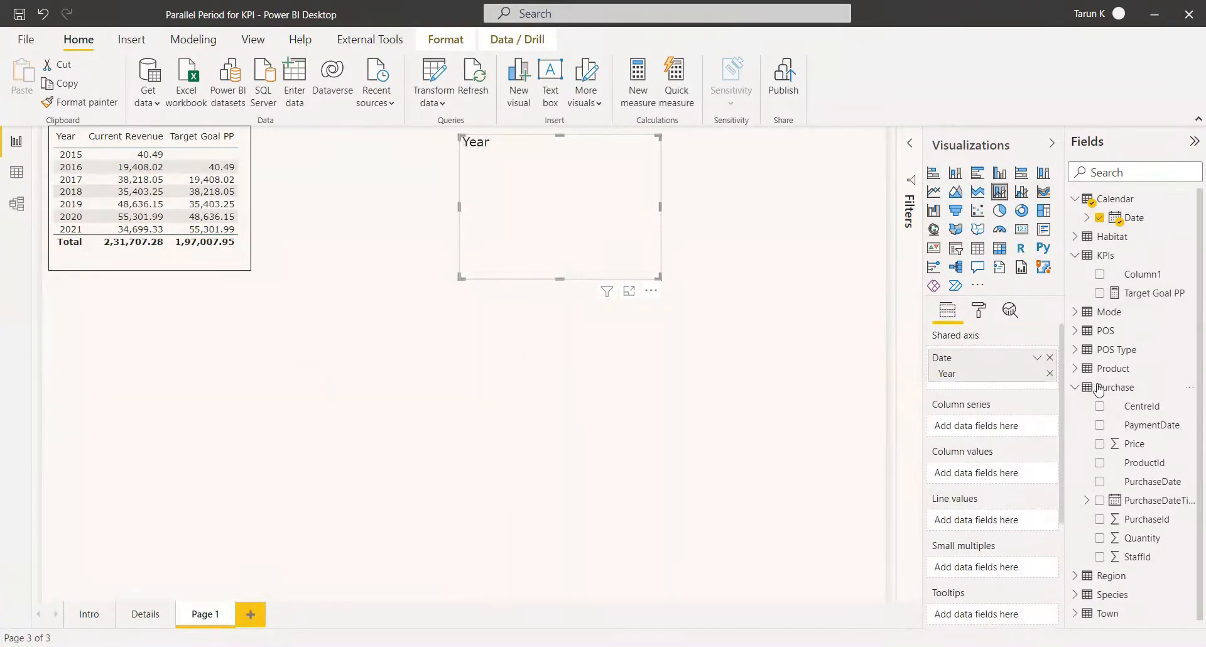
# Plot Target Goal PP as the chart's column values and Price, renamed Current Revenue for this visual, as its line values, widening the chart.
pyautogui.click(1099, 293)
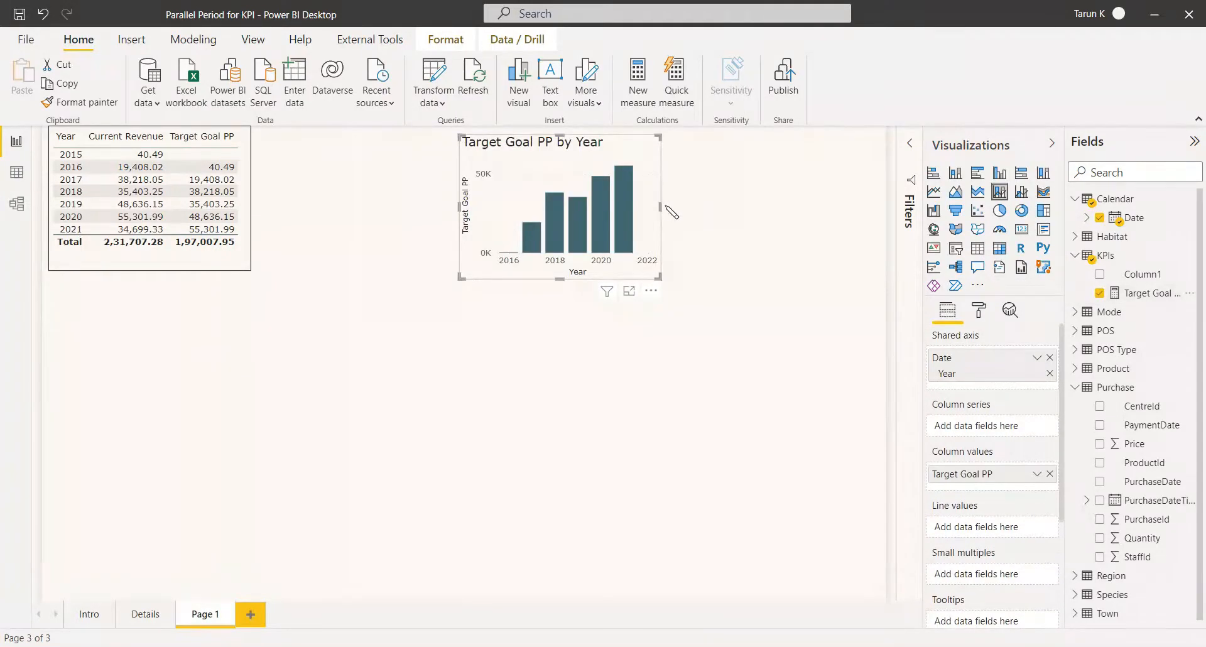
pyautogui.moveTo(662, 207); pyautogui.dragTo(733, 224)
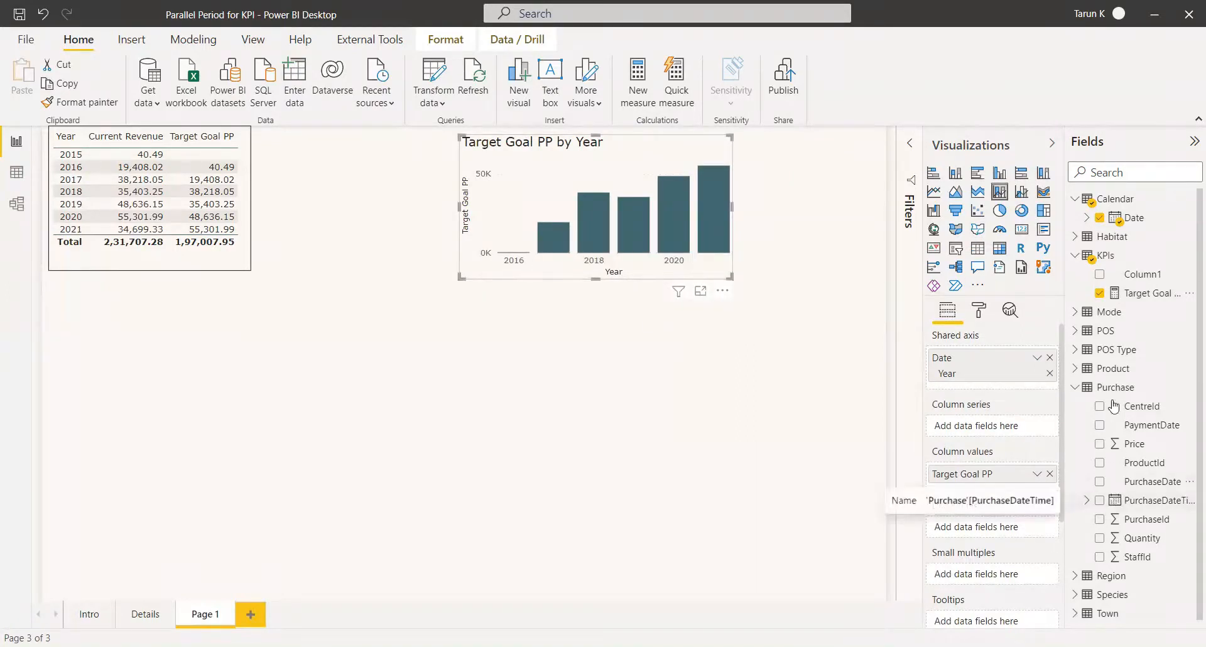
pyautogui.moveTo(1133, 443); pyautogui.dragTo(992, 532)
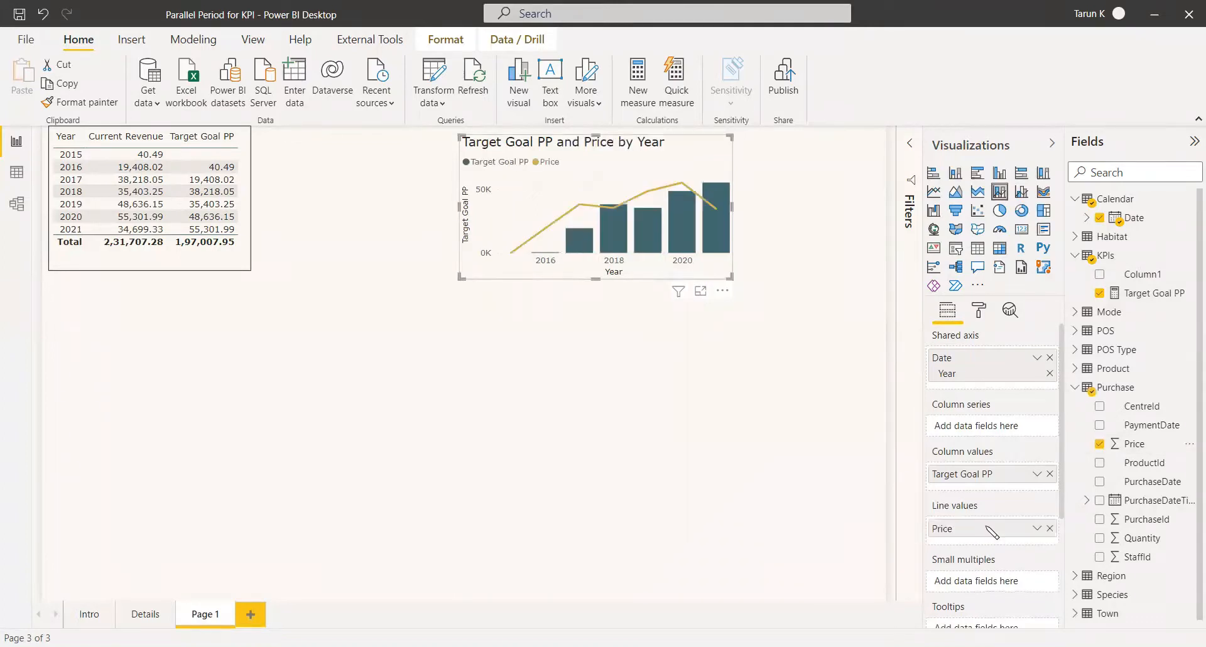
pyautogui.click(1036, 529)
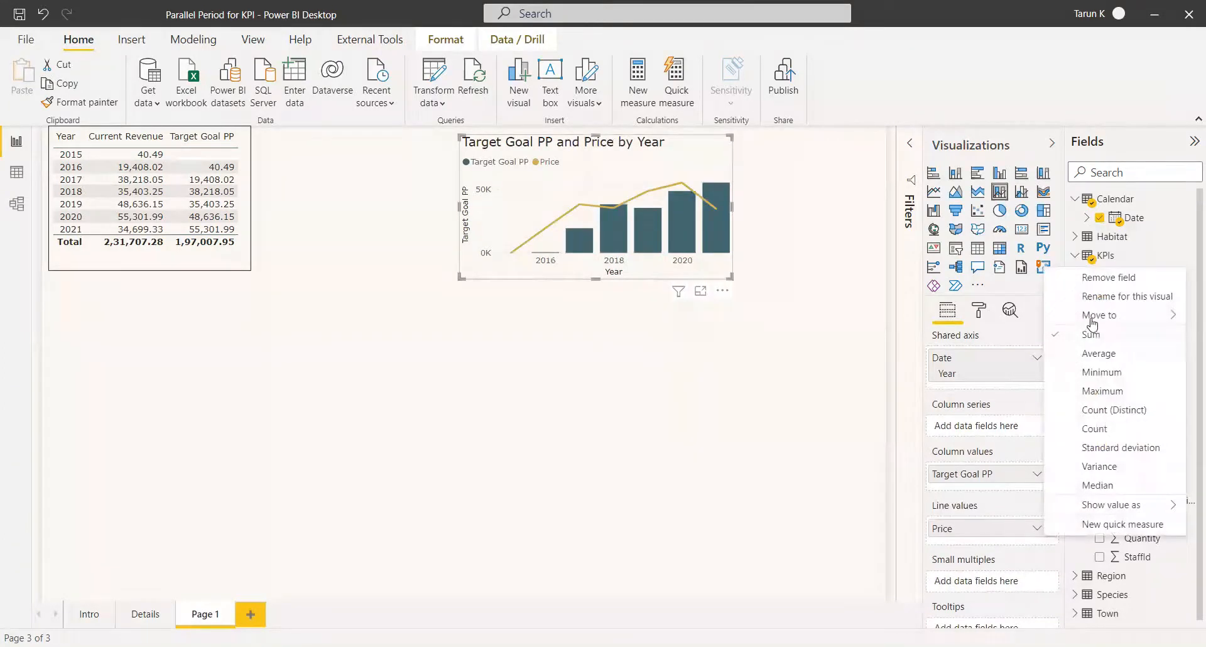
pyautogui.click(1104, 295)
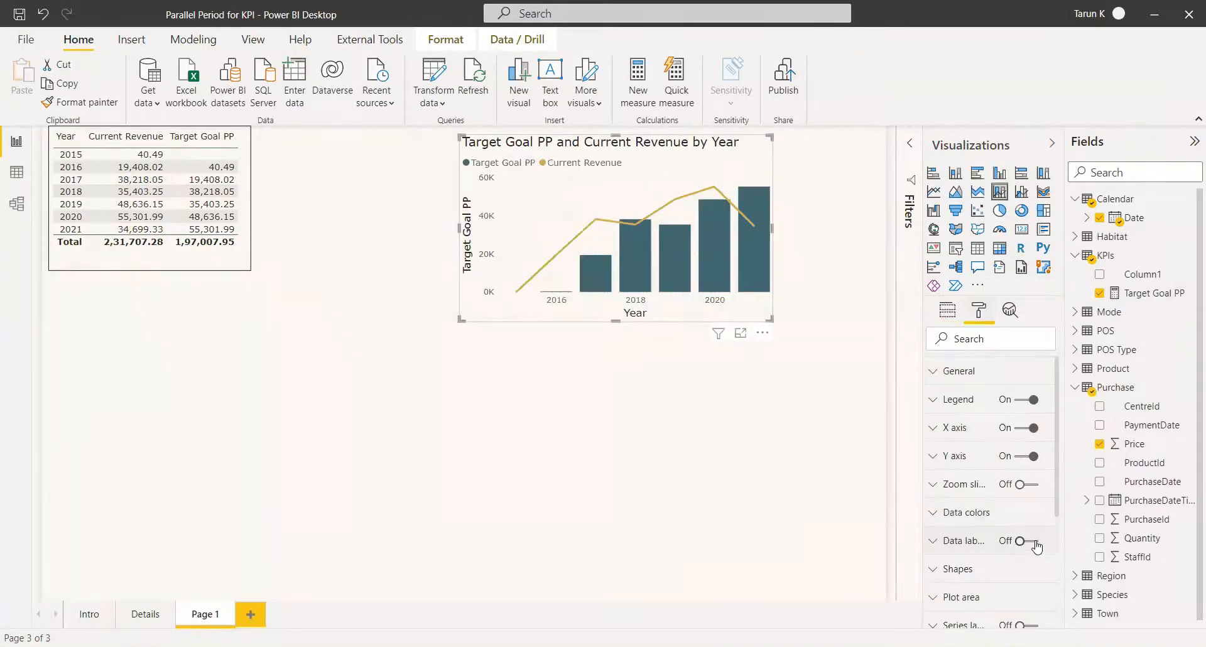
# Turn on data labels and a border for the Target Goal PP and Current Revenue chart.
pyautogui.click(1028, 540)
pyautogui.scroll(-5, 1036, 541)
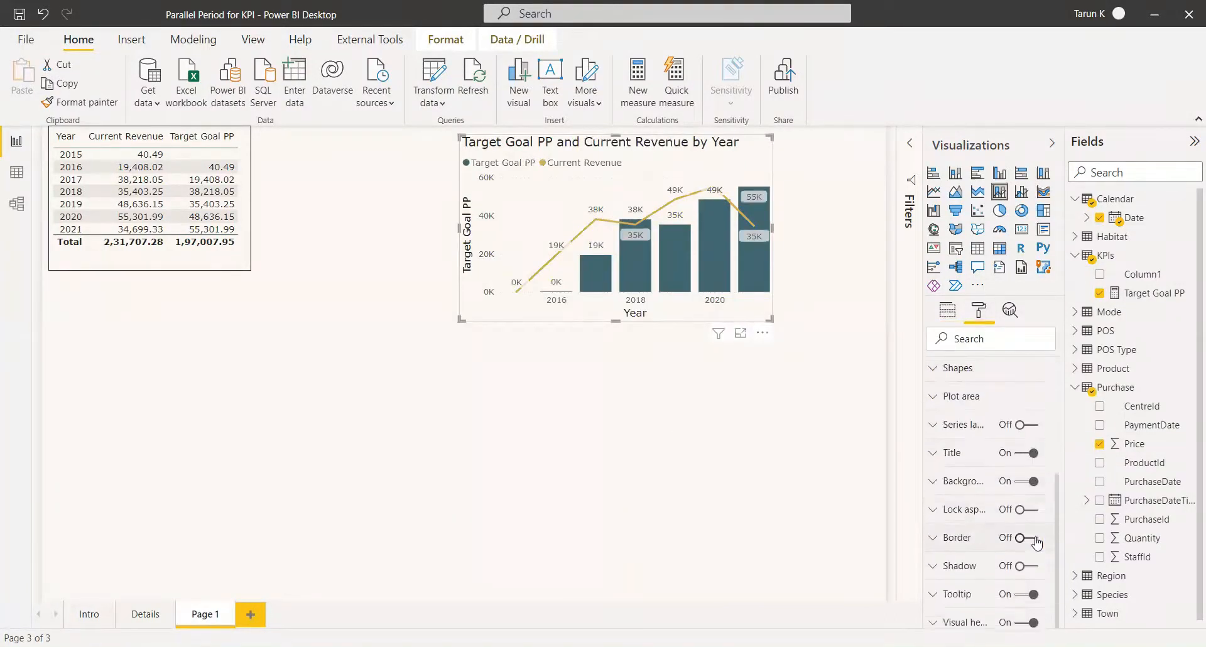
pyautogui.click(680, 433)
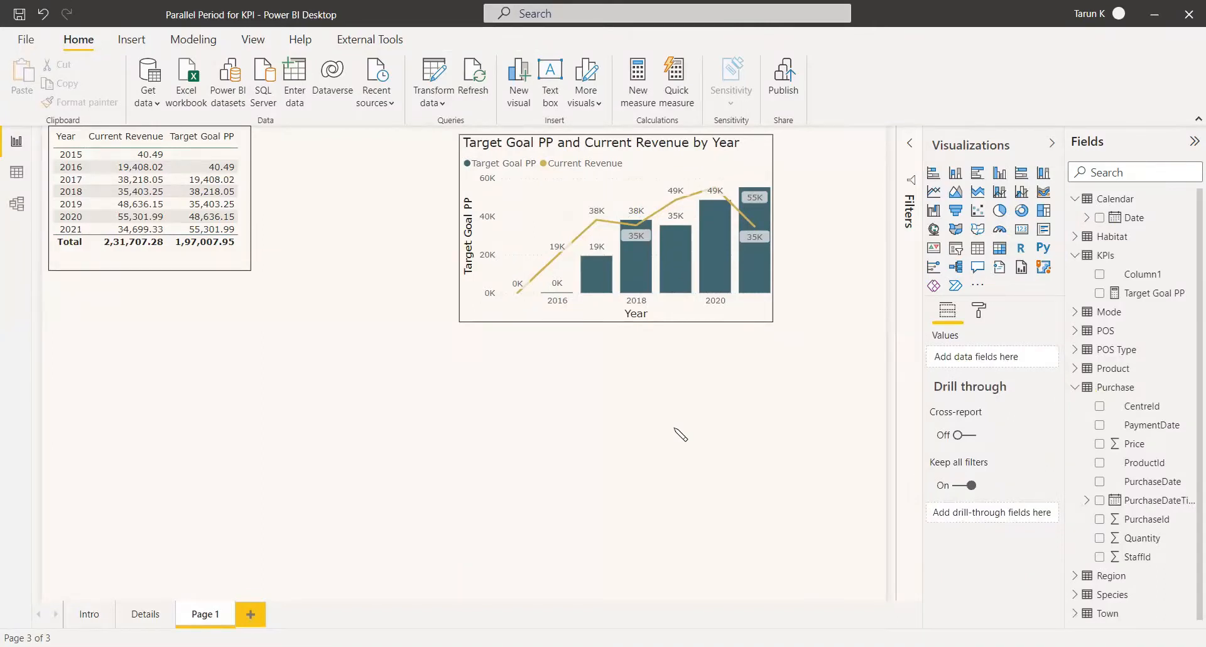
# Add a gauge below the table with Price as value and Target Goal PP as target value, and shift it toward the page centre.
pyautogui.click(996, 233)
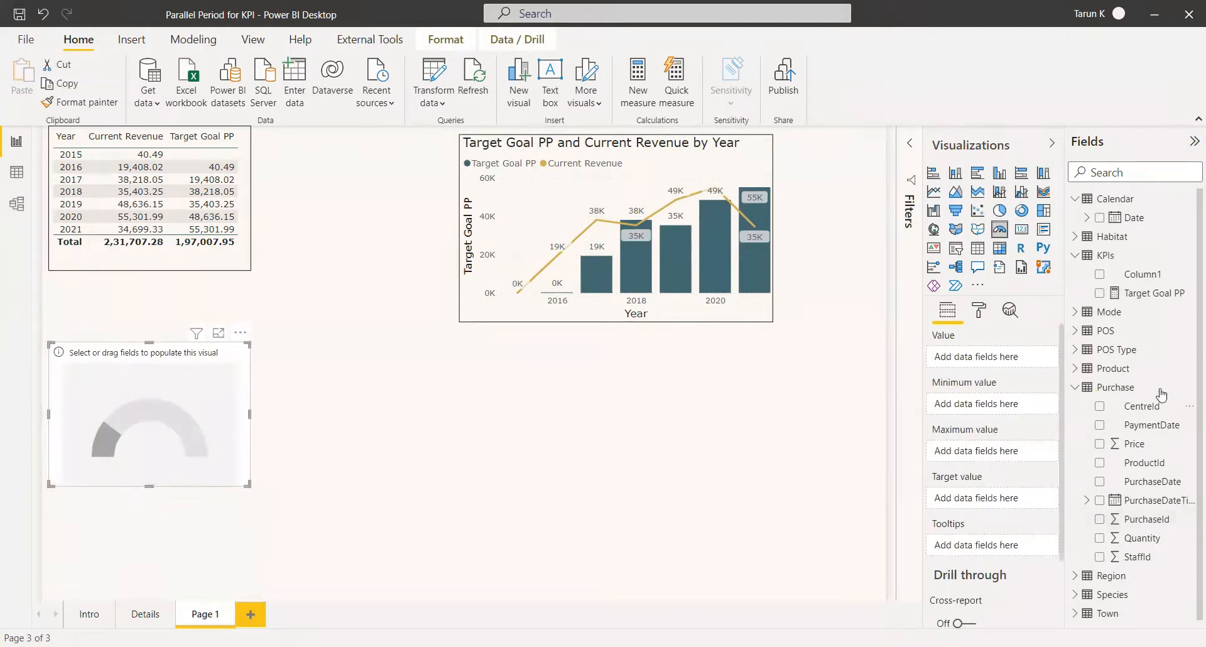
pyautogui.moveTo(1139, 300); pyautogui.dragTo(995, 502)
pyautogui.moveTo(1139, 448); pyautogui.dragTo(992, 362)
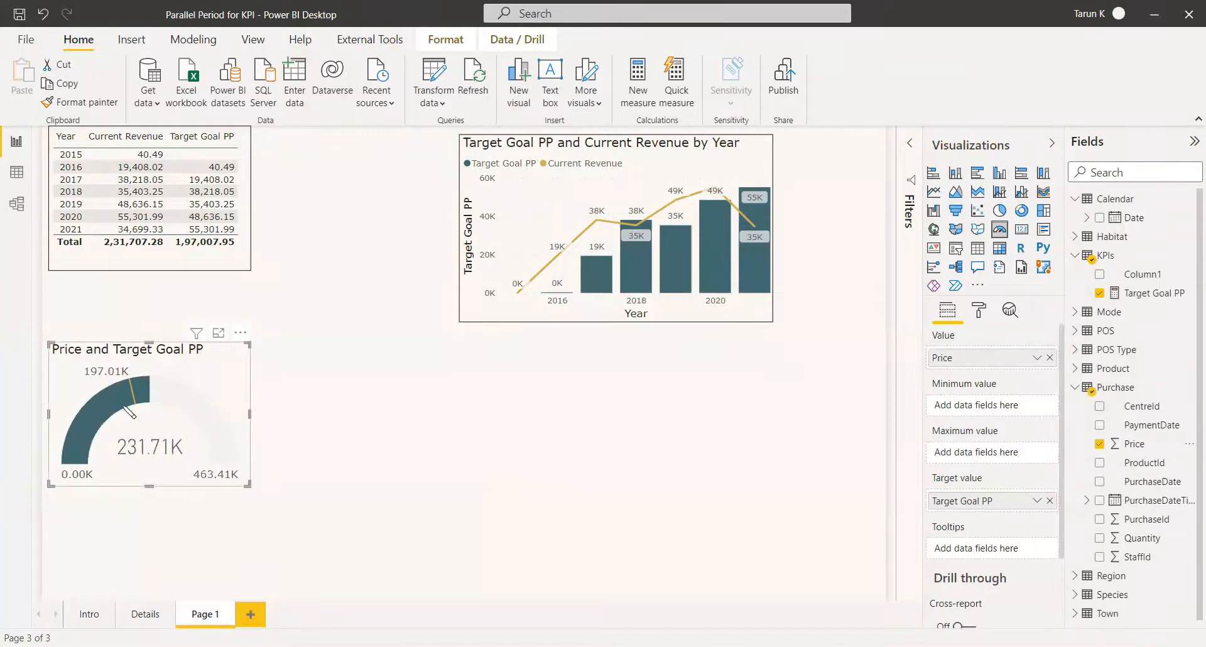
pyautogui.moveTo(227, 386); pyautogui.dragTo(391, 385)
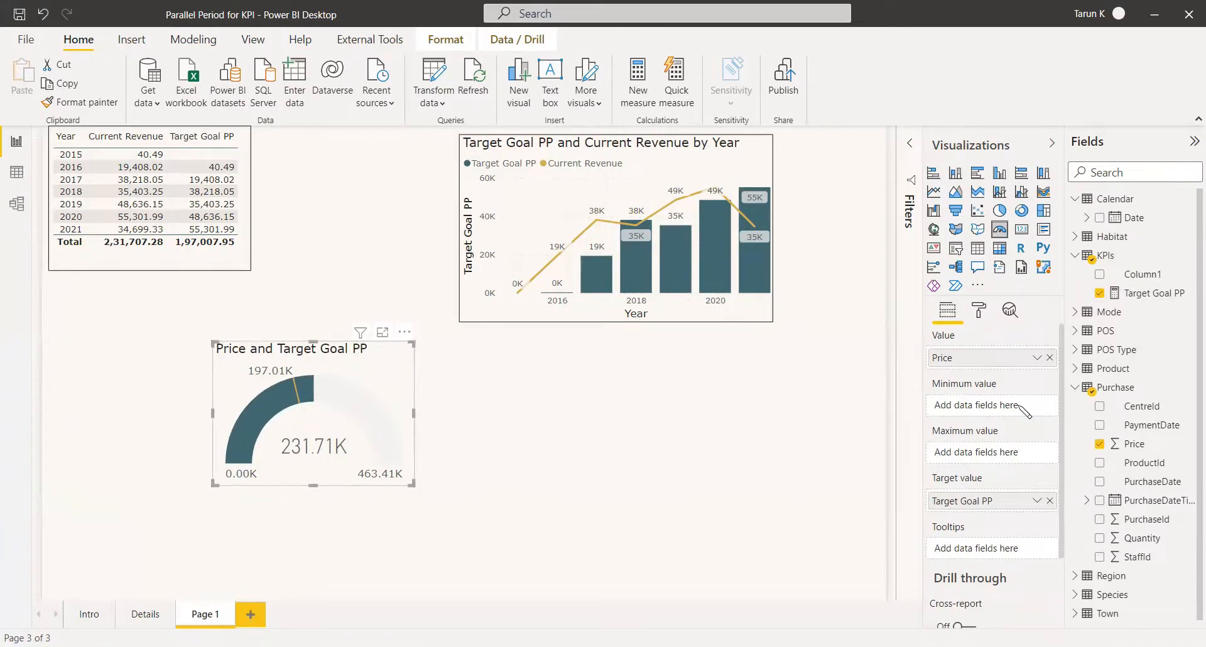
# Add a KPI visual beneath the combo chart with Target Goal PP as target goal and Price as indicator.
pyautogui.click(907, 339)
pyautogui.click(933, 247)
pyautogui.moveTo(113, 562); pyautogui.dragTo(594, 405)
pyautogui.moveTo(1129, 308); pyautogui.dragTo(988, 454)
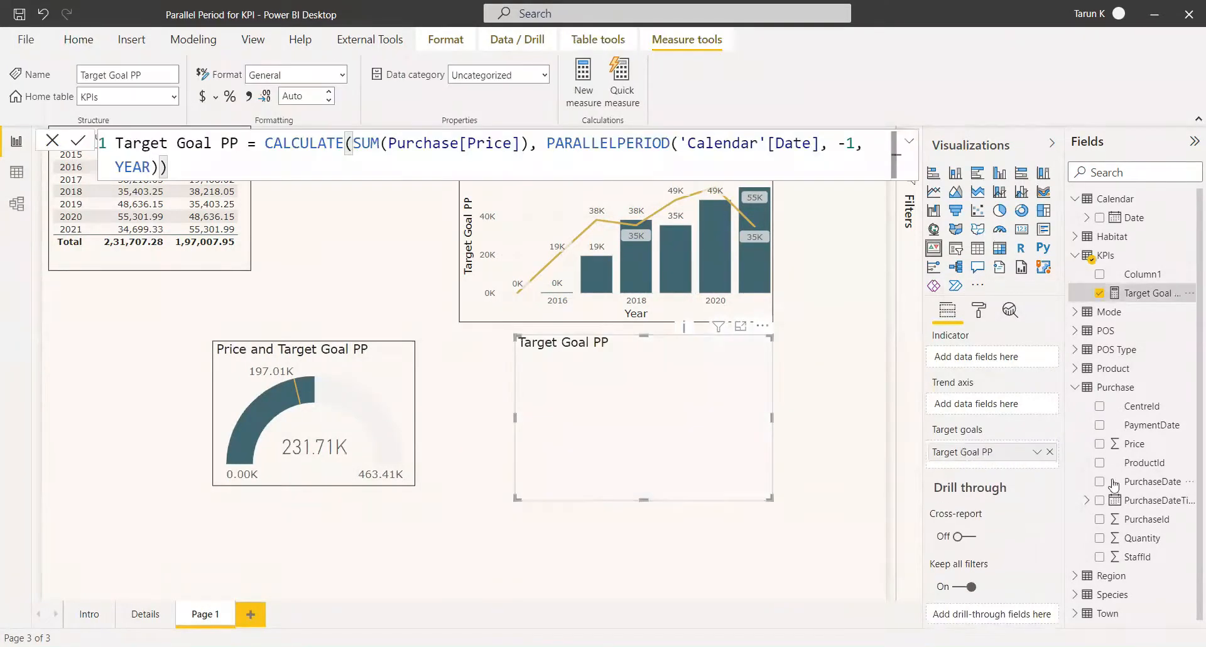
pyautogui.click(1142, 446)
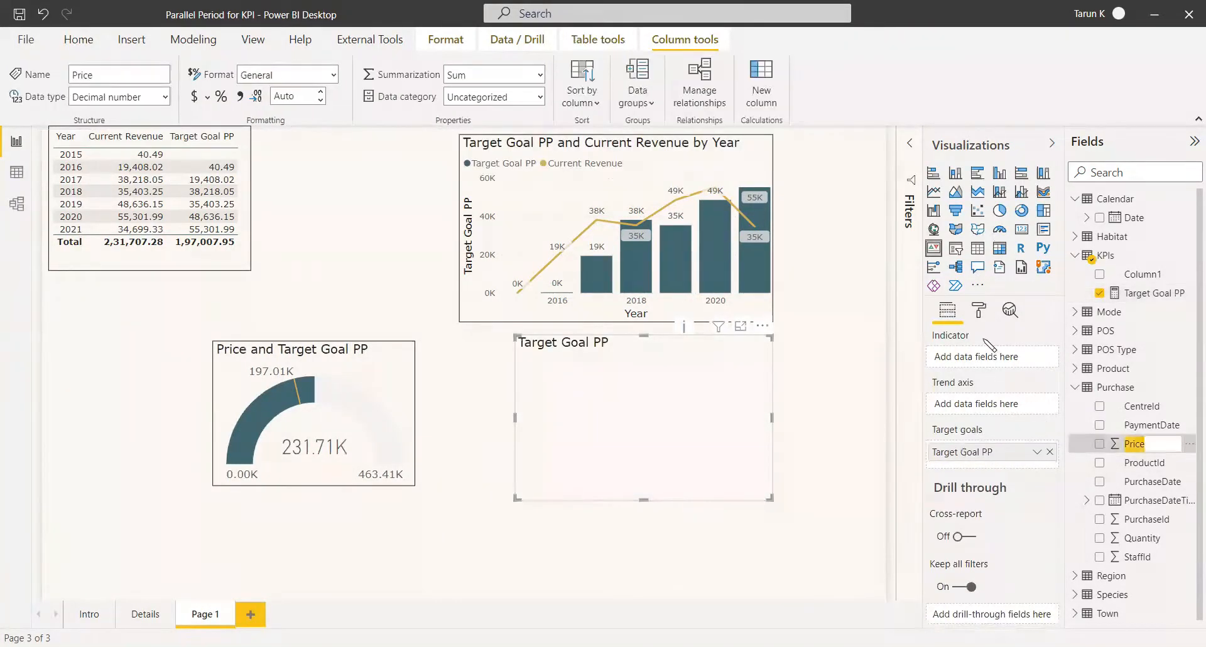
pyautogui.click(1099, 444)
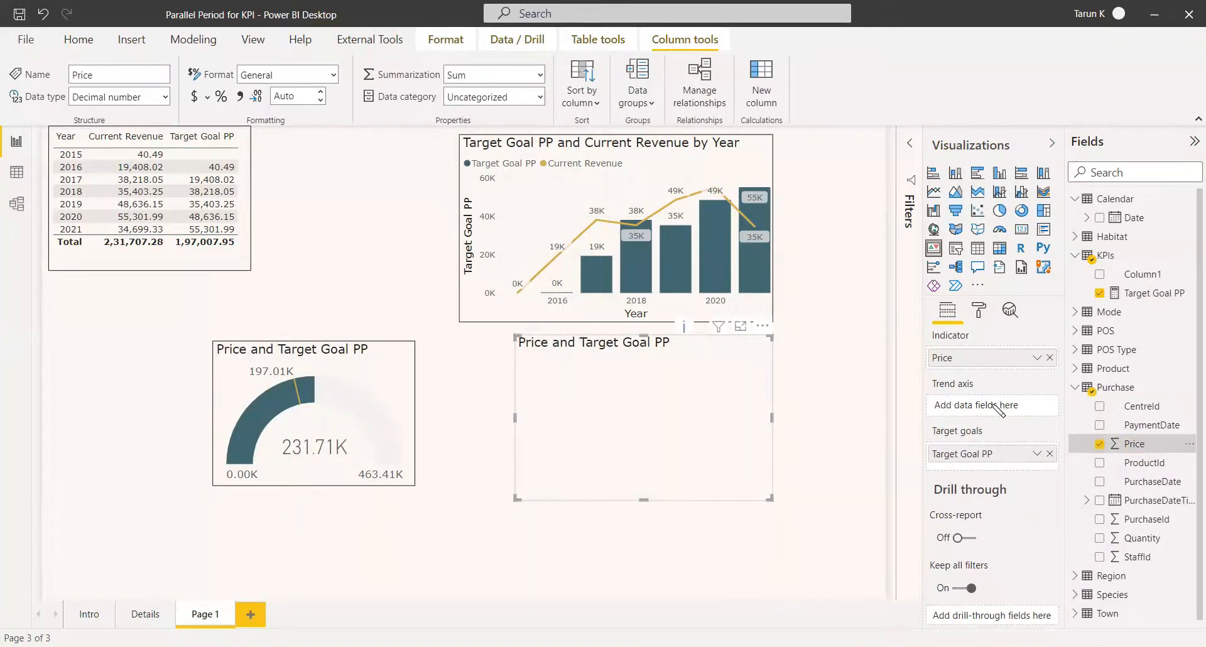
# Set Calendar Date as the KPI visual's trend axis, using the Year level of its date hierarchy.
pyautogui.click(1099, 217)
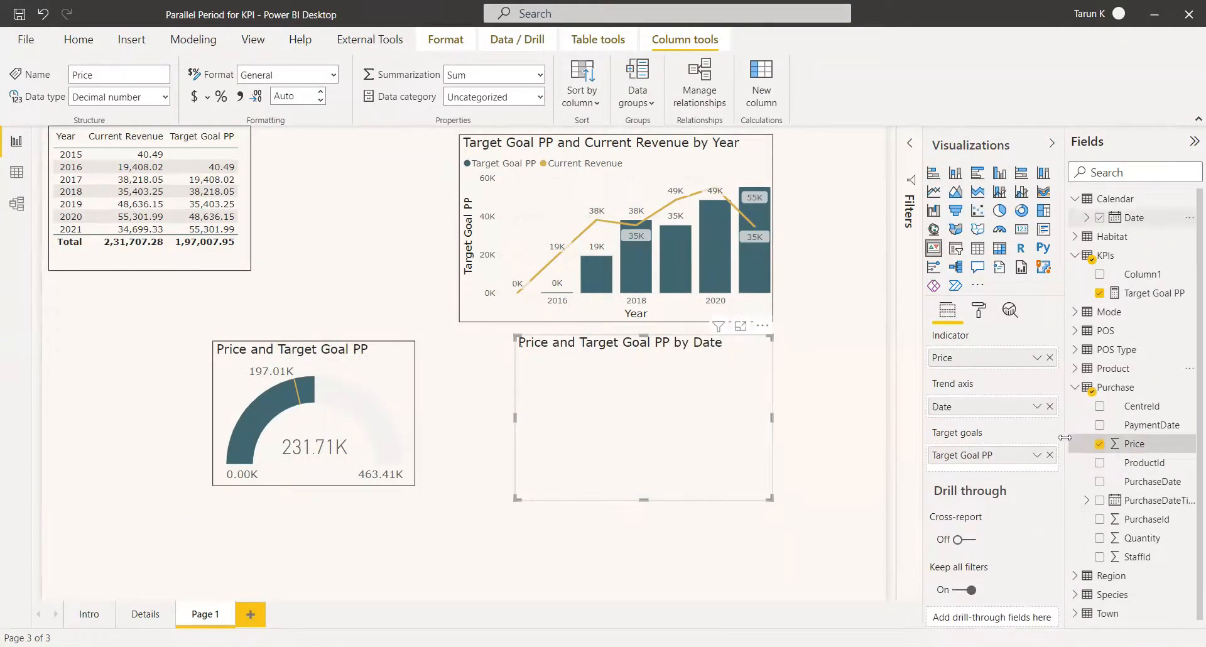
pyautogui.click(1037, 408)
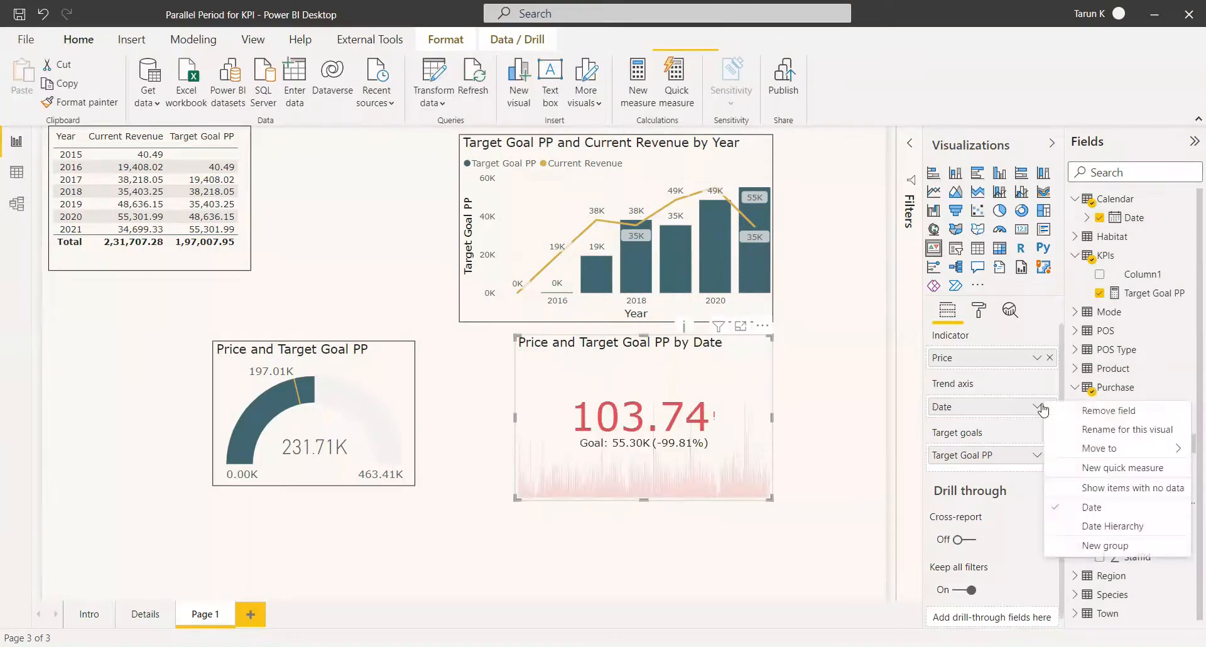
pyautogui.click(1100, 527)
pyautogui.click(110, 301)
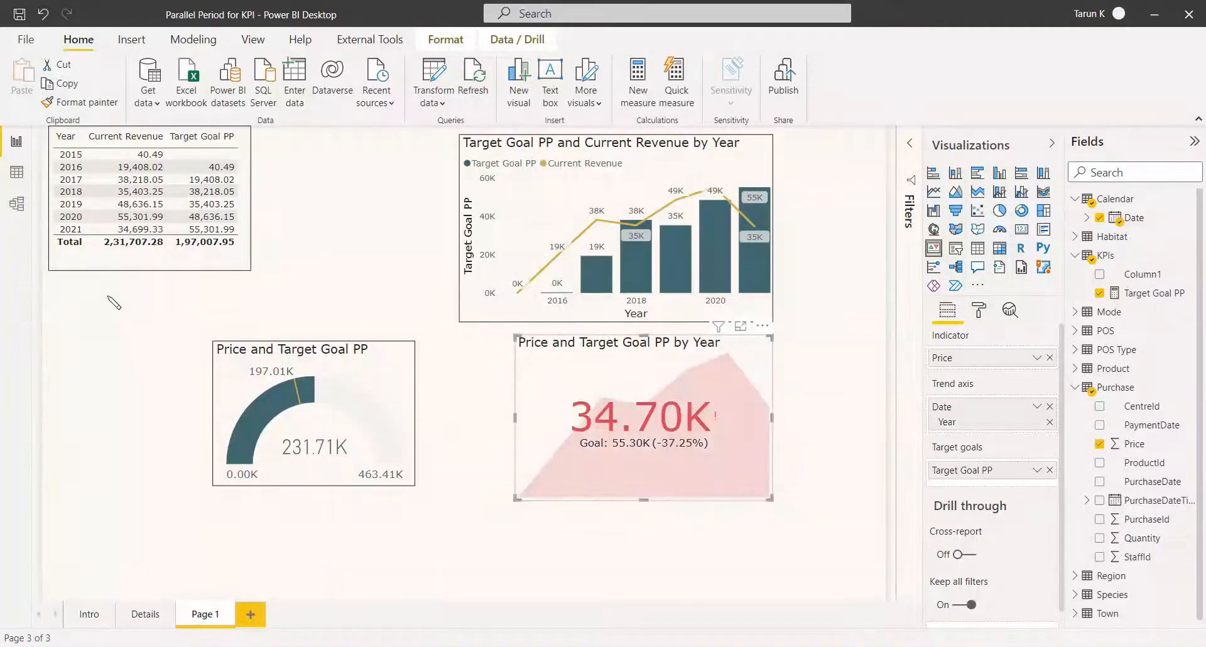
# Add a slicer beside the combo chart that lists only the Year level of Calendar Date.
pyautogui.click(955, 248)
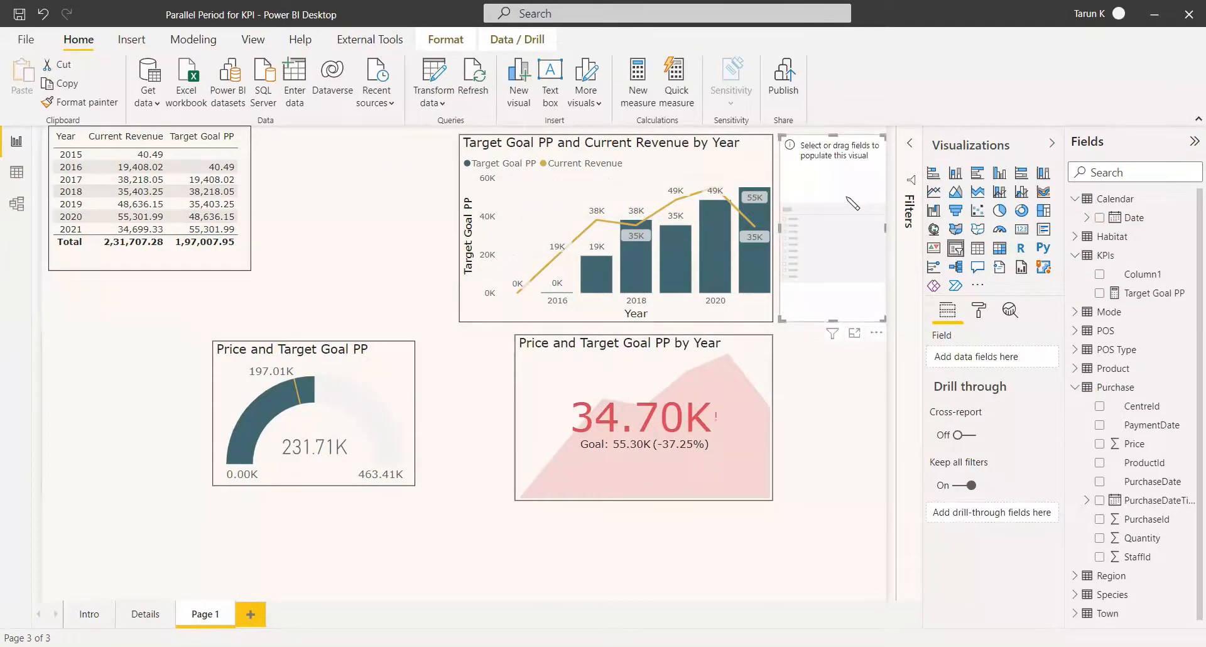
pyautogui.click(1098, 219)
pyautogui.click(1036, 357)
pyautogui.click(1068, 439)
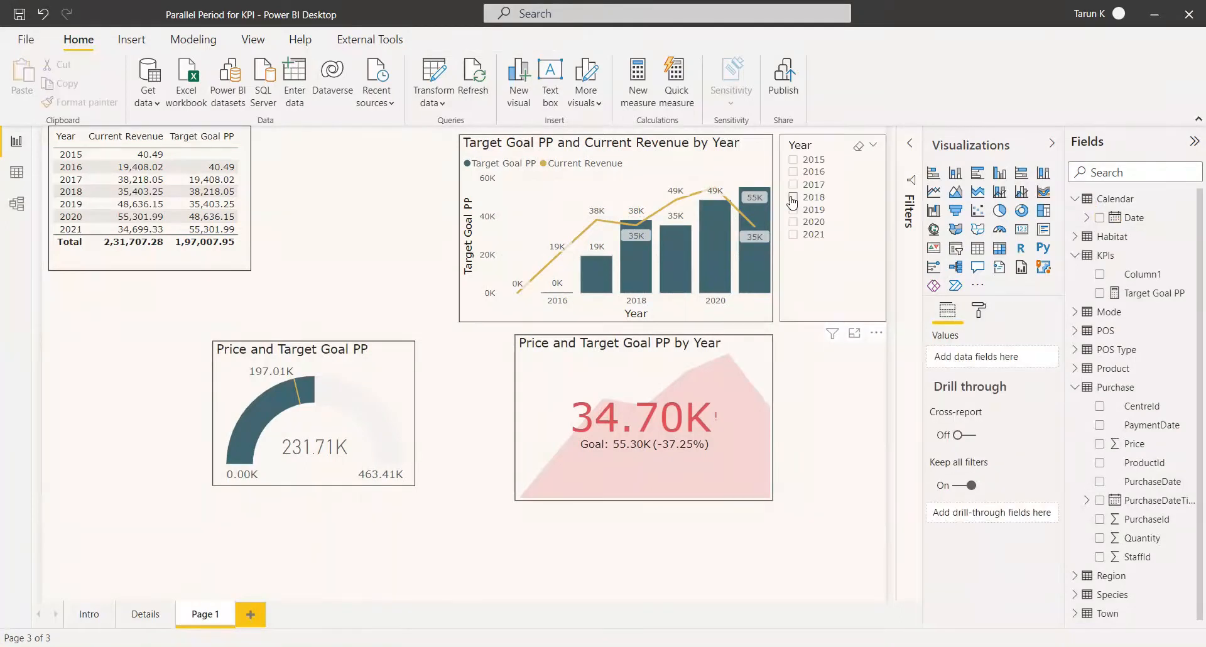
# Filter the visuals by 2018 and by 2016 with the year slicer to compare revenue against target, and clear the selection.
pyautogui.click(792, 198)
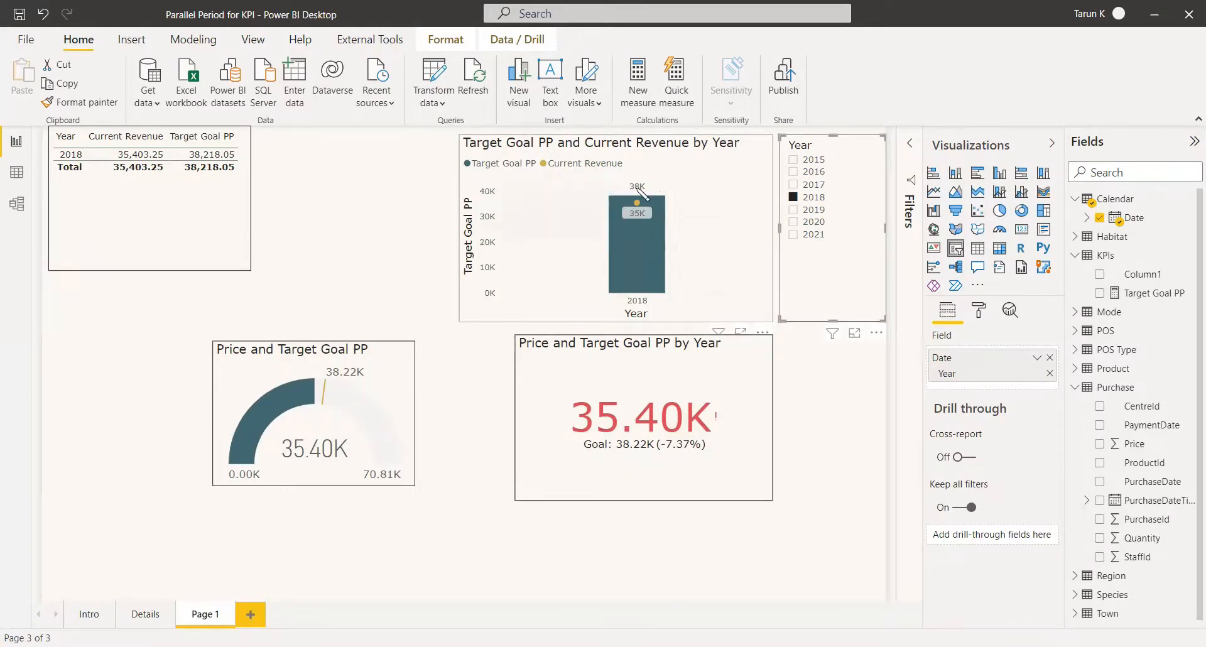
pyautogui.click(794, 197)
pyautogui.click(794, 174)
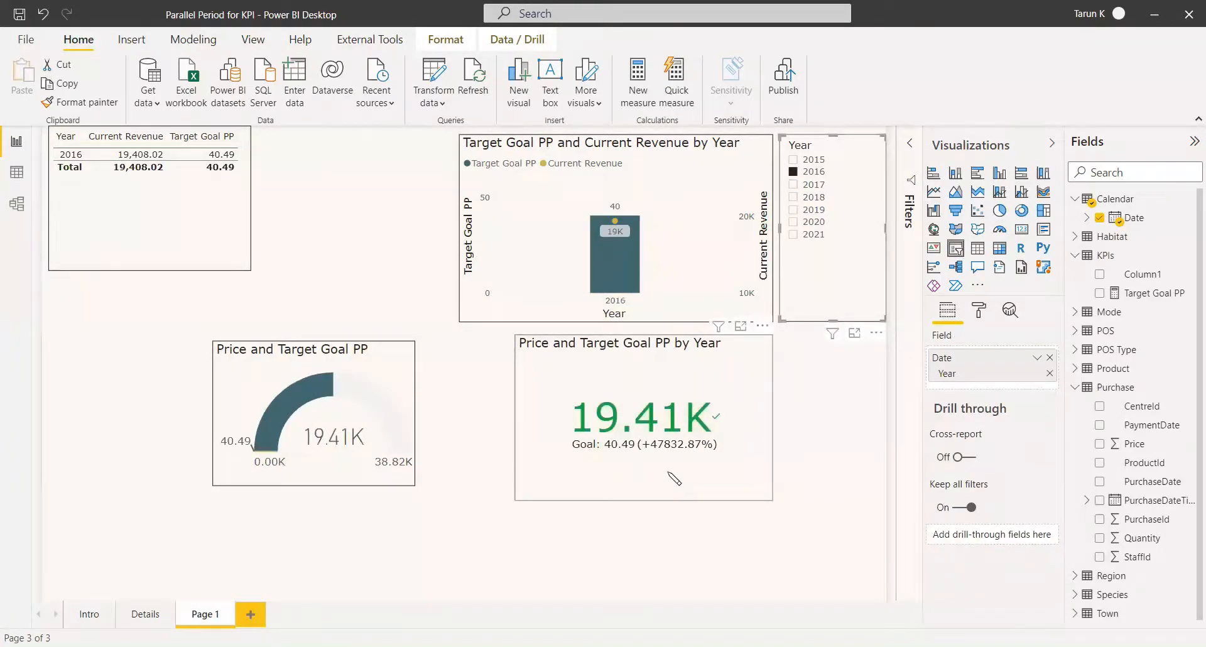
pyautogui.click(793, 173)
pyautogui.click(861, 452)
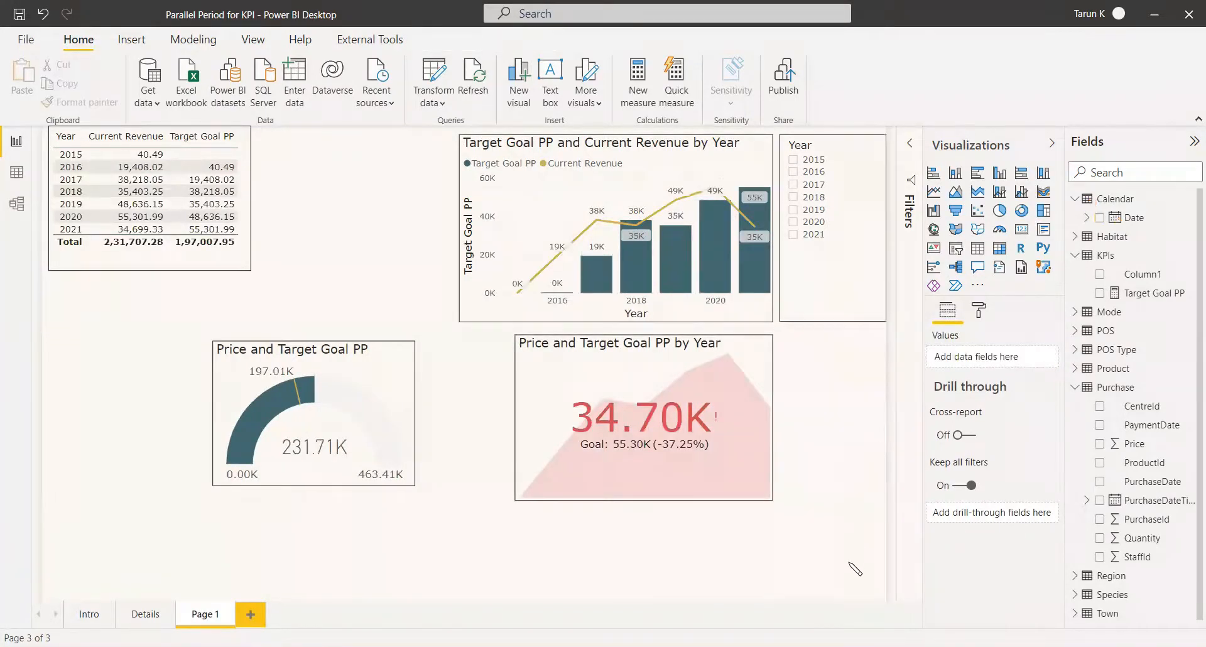